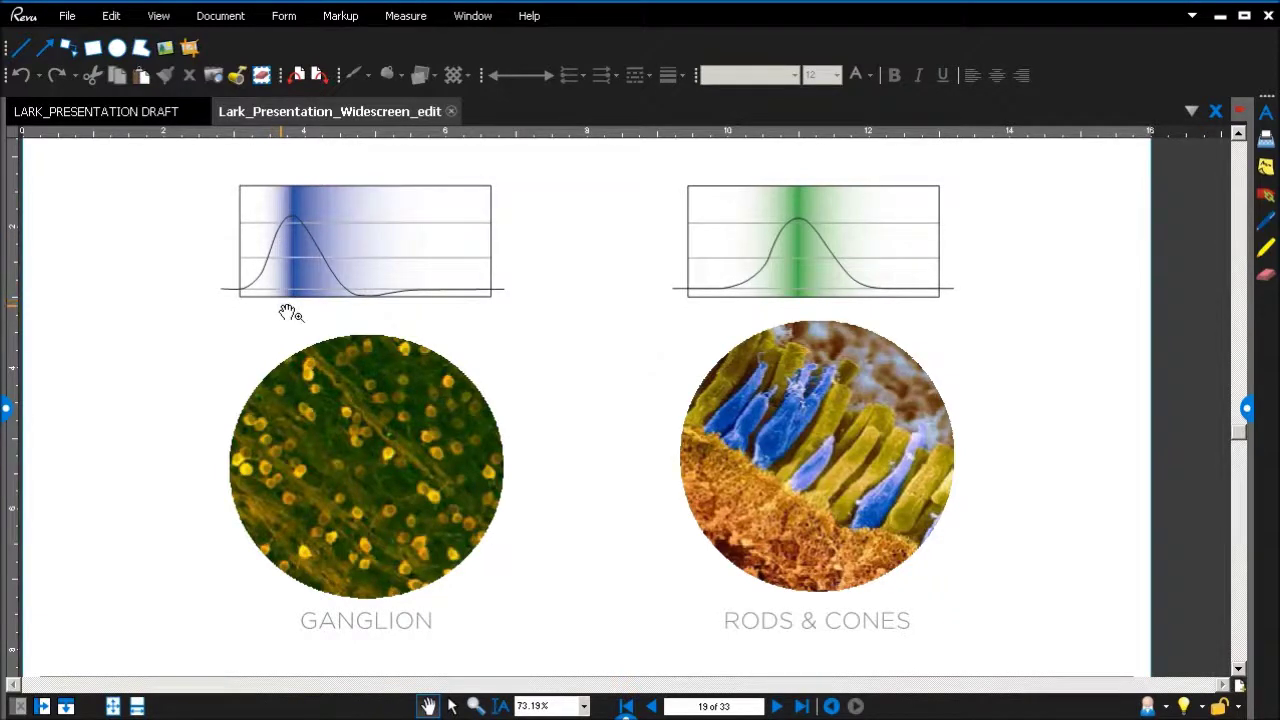
# - Advance the Lark presentation to page 20, the daylight spectrum chart with circadian and photopic response curves
pyautogui.click(776, 706)
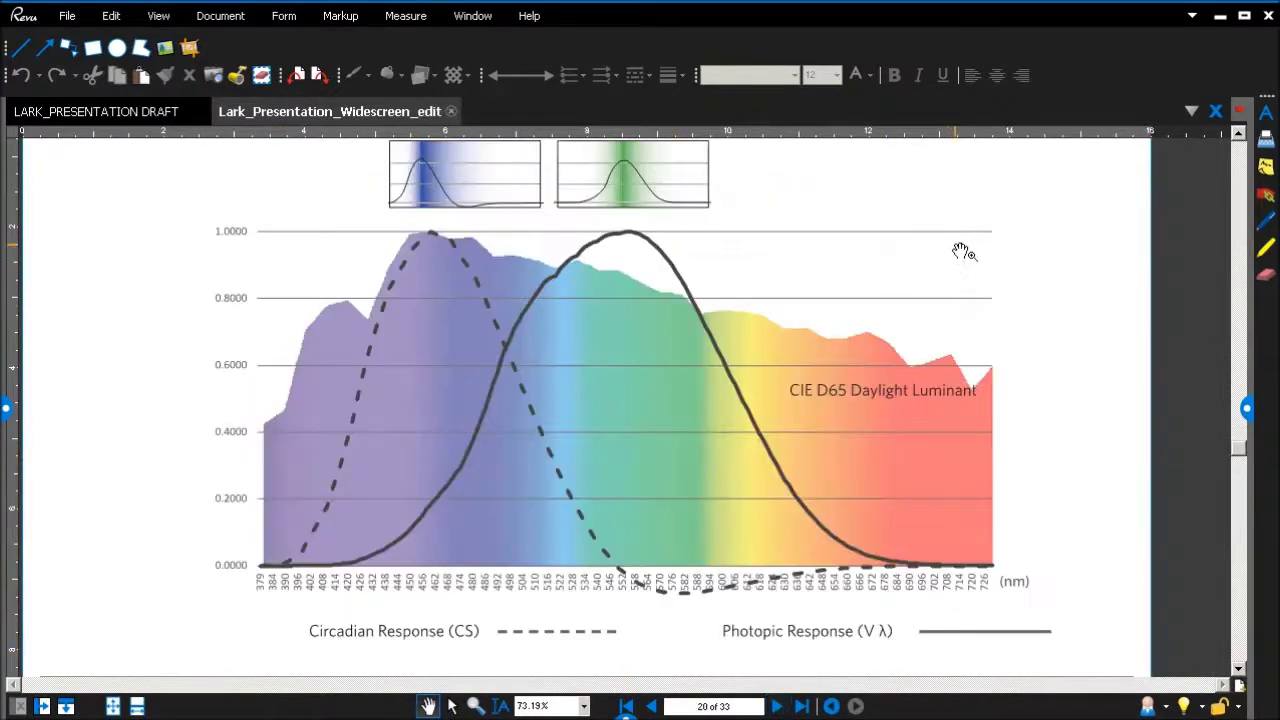
pyautogui.moveTo(963, 251); pyautogui.dragTo(950, 274)
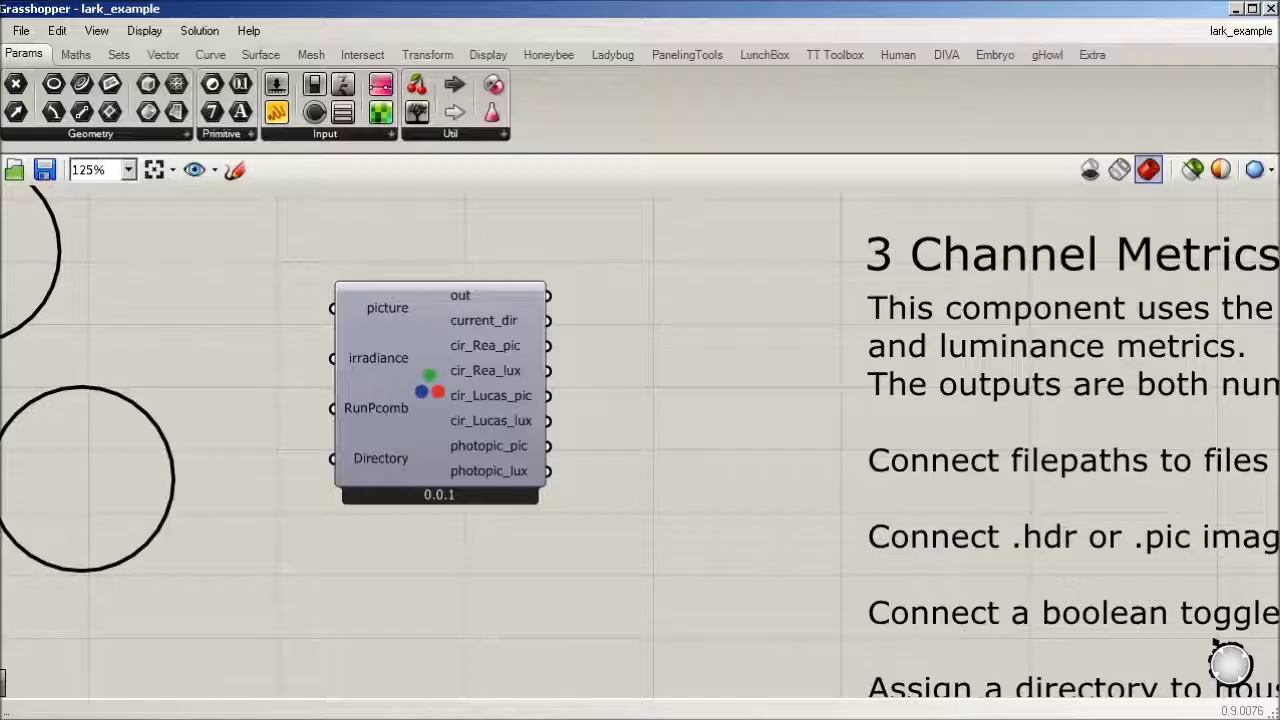
# - Switch to Grasshopper and examine the inputs and outputs of the 3 Channel Metrics component
pyautogui.scroll(1, 473, 358)
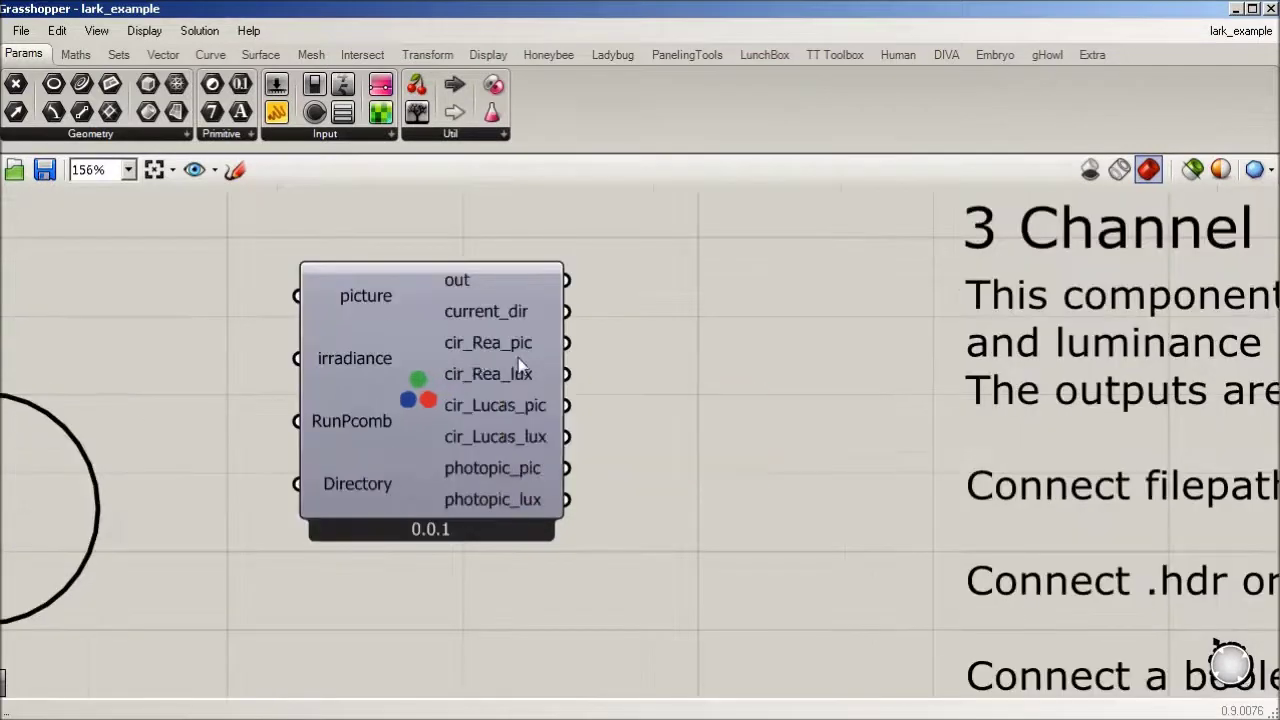
pyautogui.scroll(3, 507, 367)
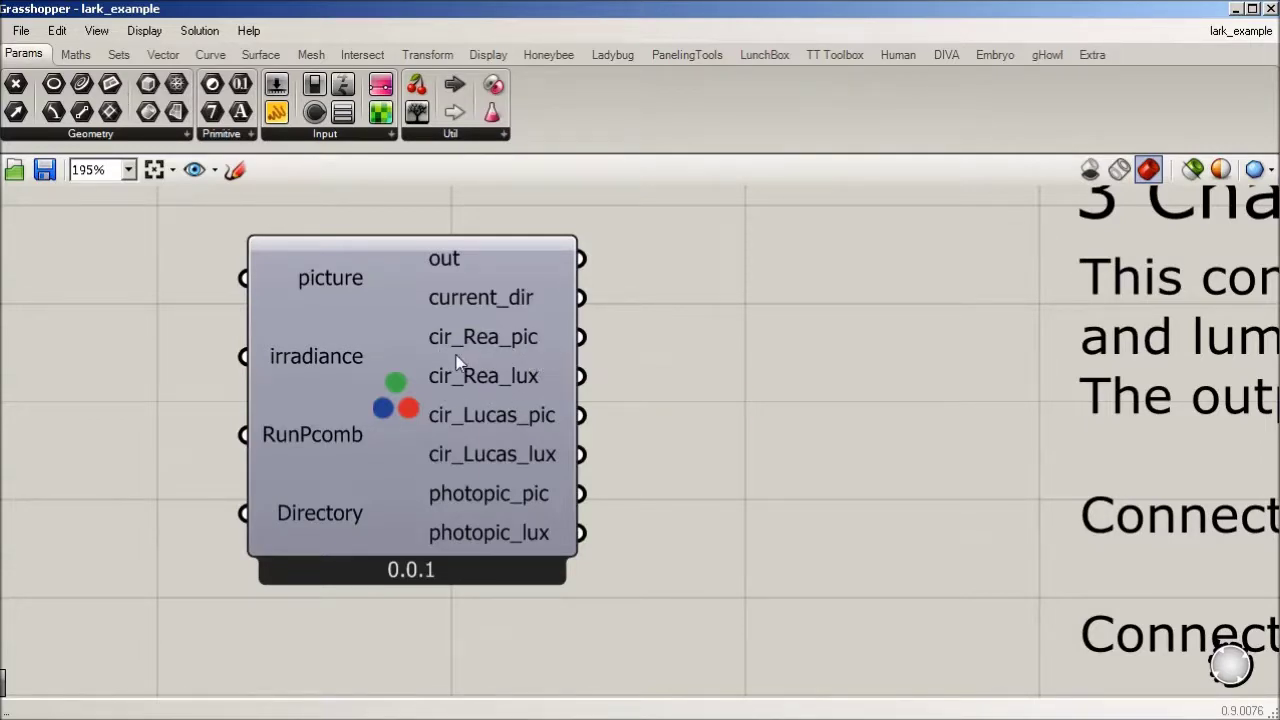
pyautogui.moveTo(457, 363)
pyautogui.moveTo(324, 279)
pyautogui.moveTo(566, 342)
pyautogui.moveTo(546, 375)
pyautogui.moveTo(777, 474); pyautogui.dragTo(750, 428, button='right')
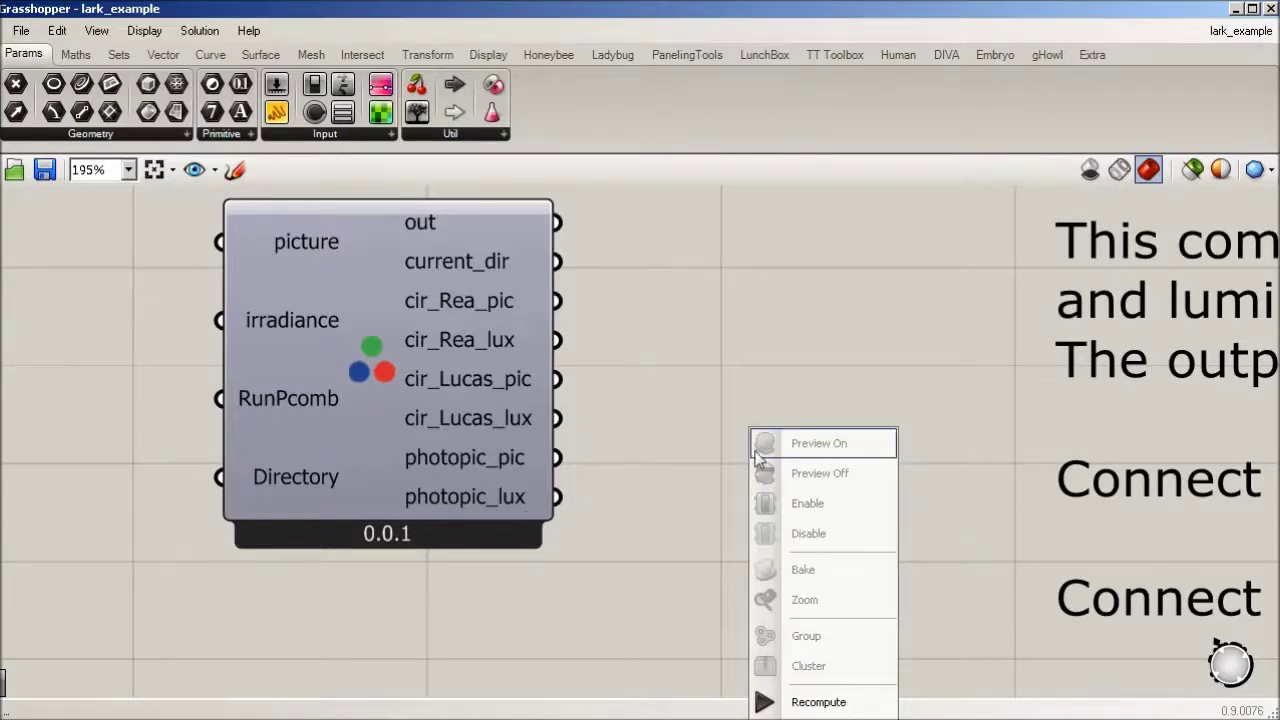
pyautogui.click(737, 369)
# - Examine the picture, irradiance, RunPcomb and Directory inputs and the outputs of the 9 Channel Metrics component
pyautogui.scroll(-5, 600, 348)
pyautogui.moveTo(617, 564); pyautogui.dragTo(486, 266, button='right')
pyautogui.scroll(5, 319, 515)
pyautogui.scroll(1, 313, 529)
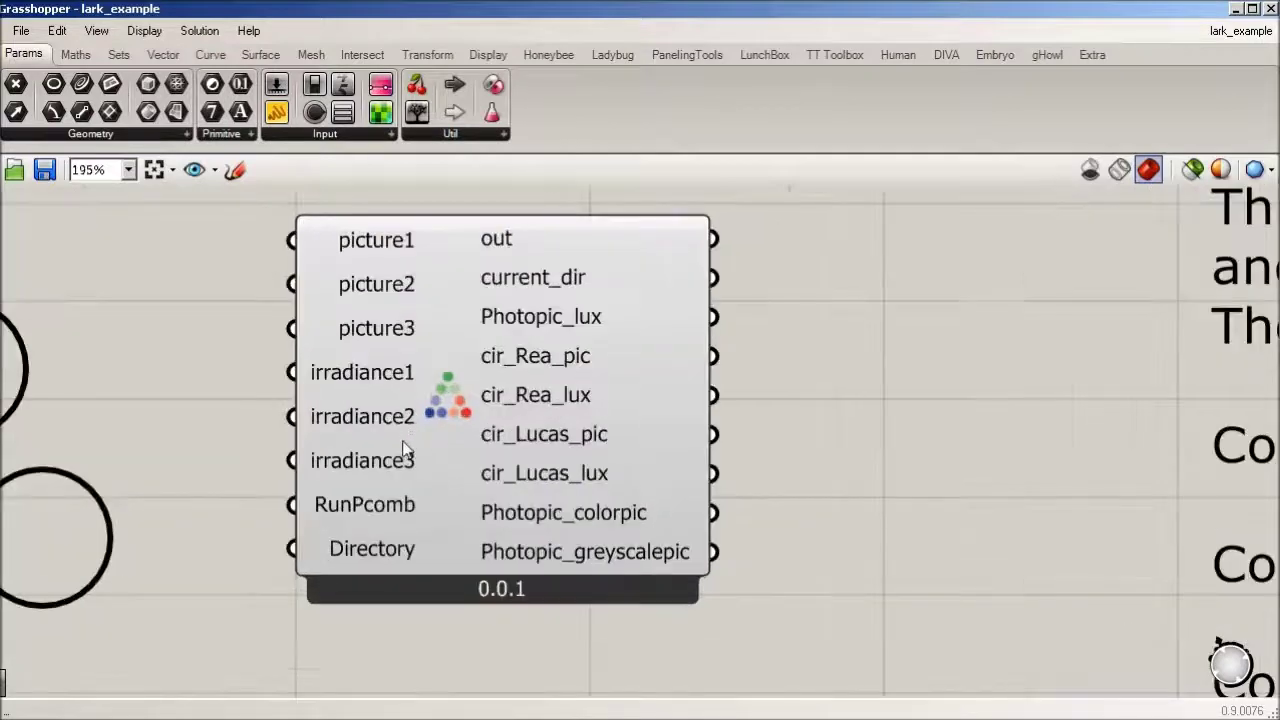
pyautogui.moveTo(237, 281); pyautogui.dragTo(284, 320, button='right')
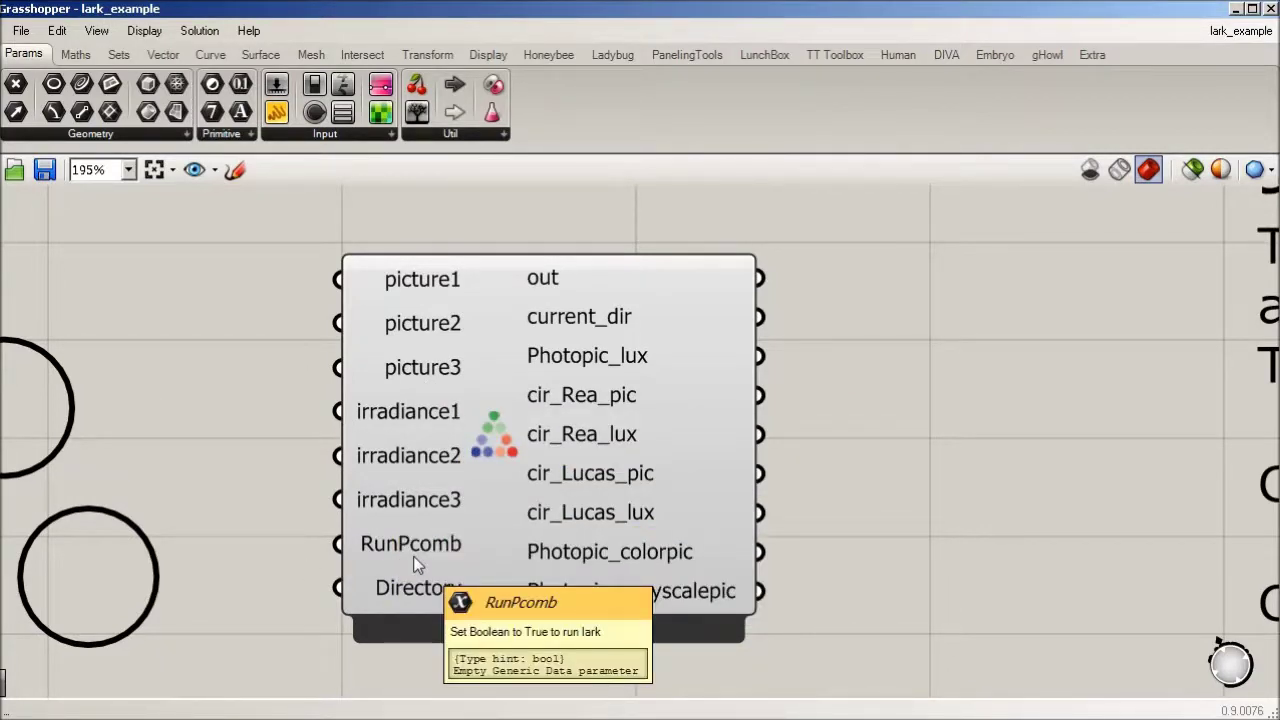
pyautogui.scroll(-2, 302, 331)
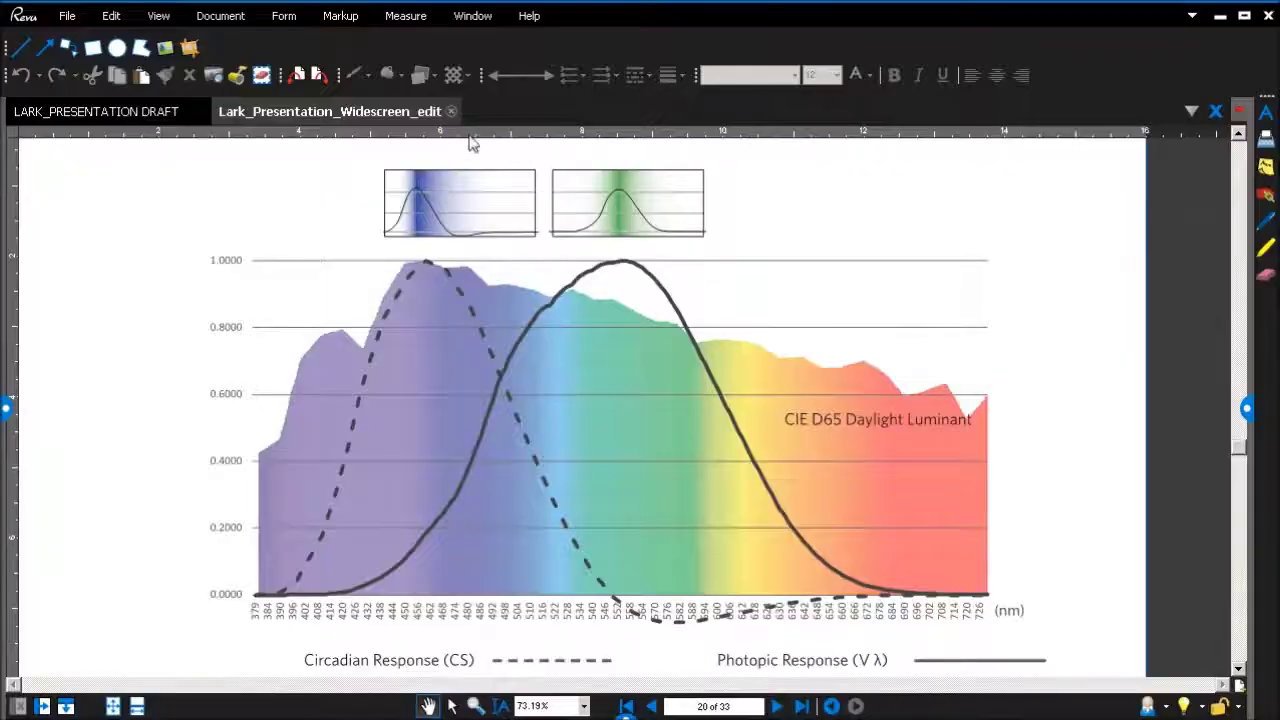
pyautogui.click(100, 111)
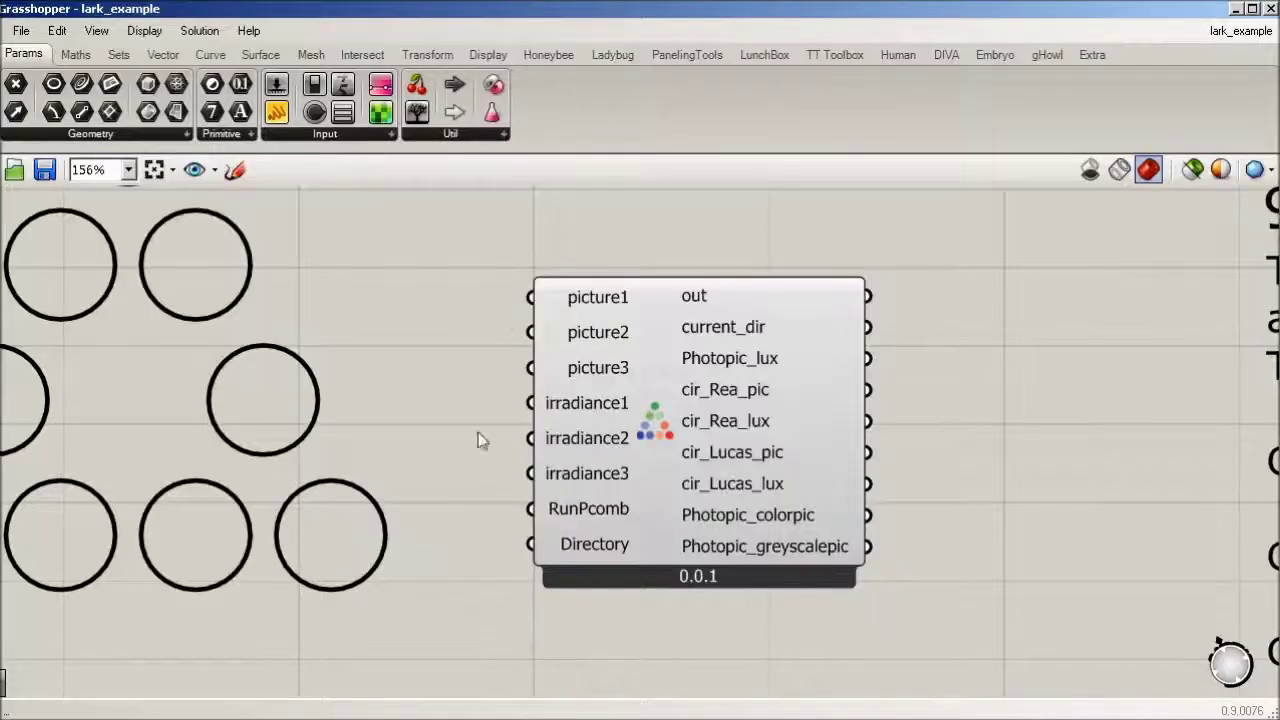
# - Find the Gridpoint/Viewpoint/View Normal group under Assign, Test and Select Analysis Views and select the View point looking north parameter
pyautogui.scroll(-3, 497, 348)
pyautogui.scroll(-2, 497, 348)
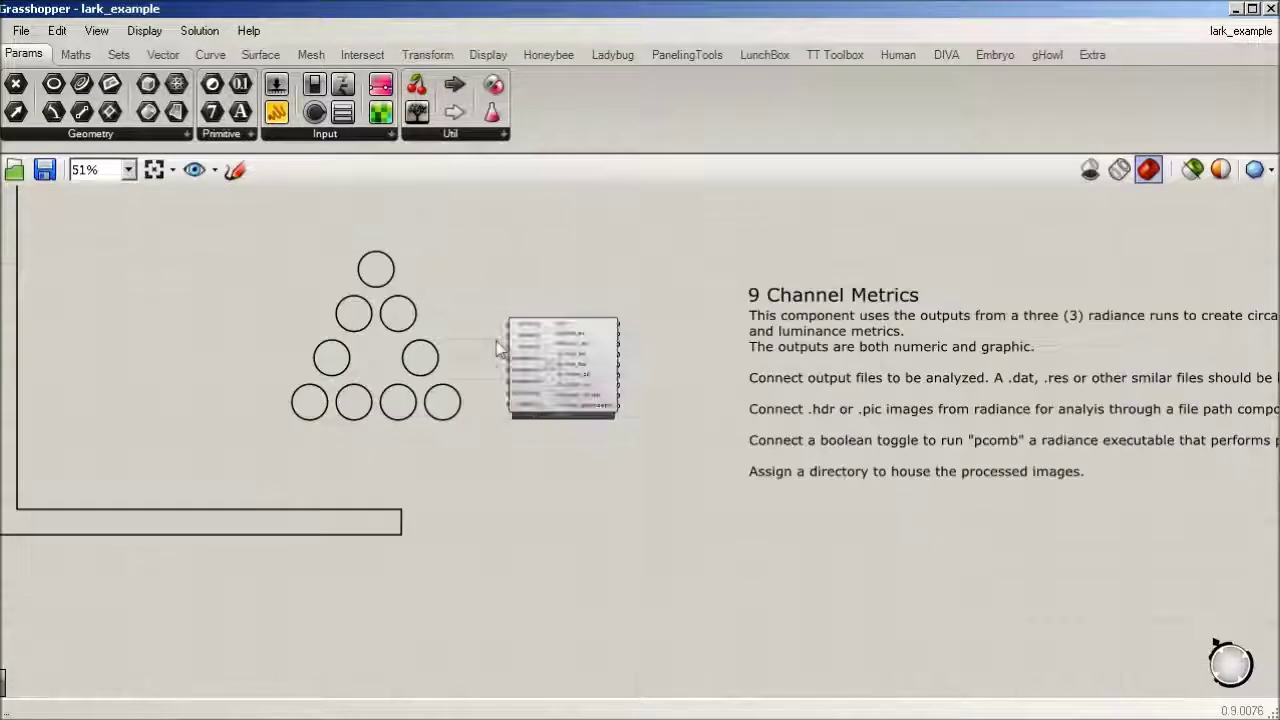
pyautogui.scroll(-7, 637, 455)
pyautogui.moveTo(770, 545); pyautogui.dragTo(632, 209, button='right')
pyautogui.scroll(-2, 630, 210)
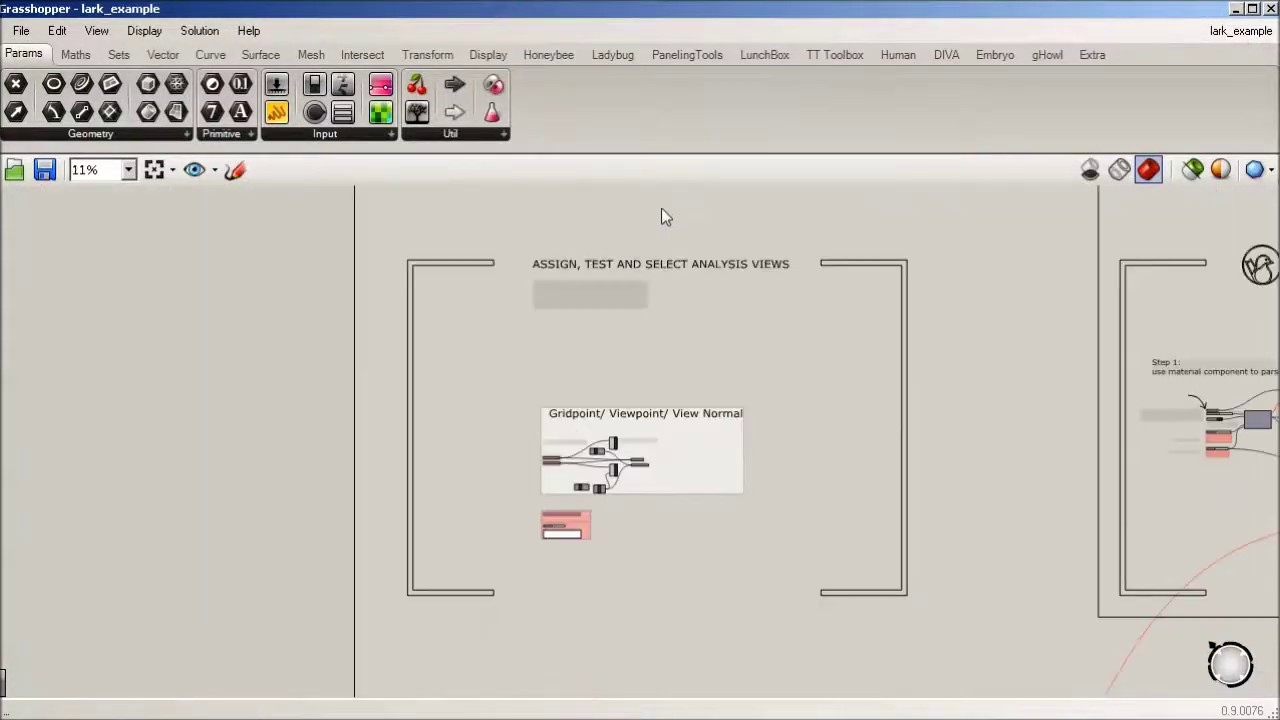
pyautogui.scroll(1, 603, 304)
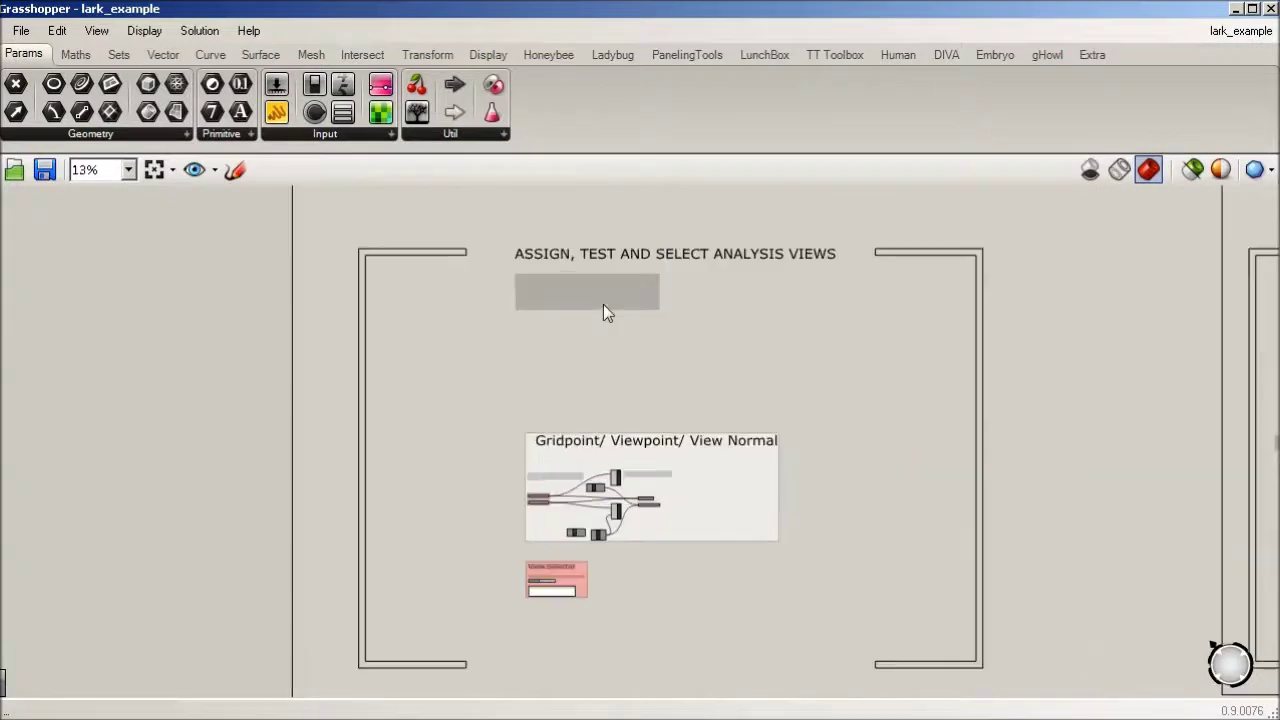
pyautogui.moveTo(766, 346); pyautogui.dragTo(743, 283, button='right')
pyautogui.scroll(-1, 542, 504)
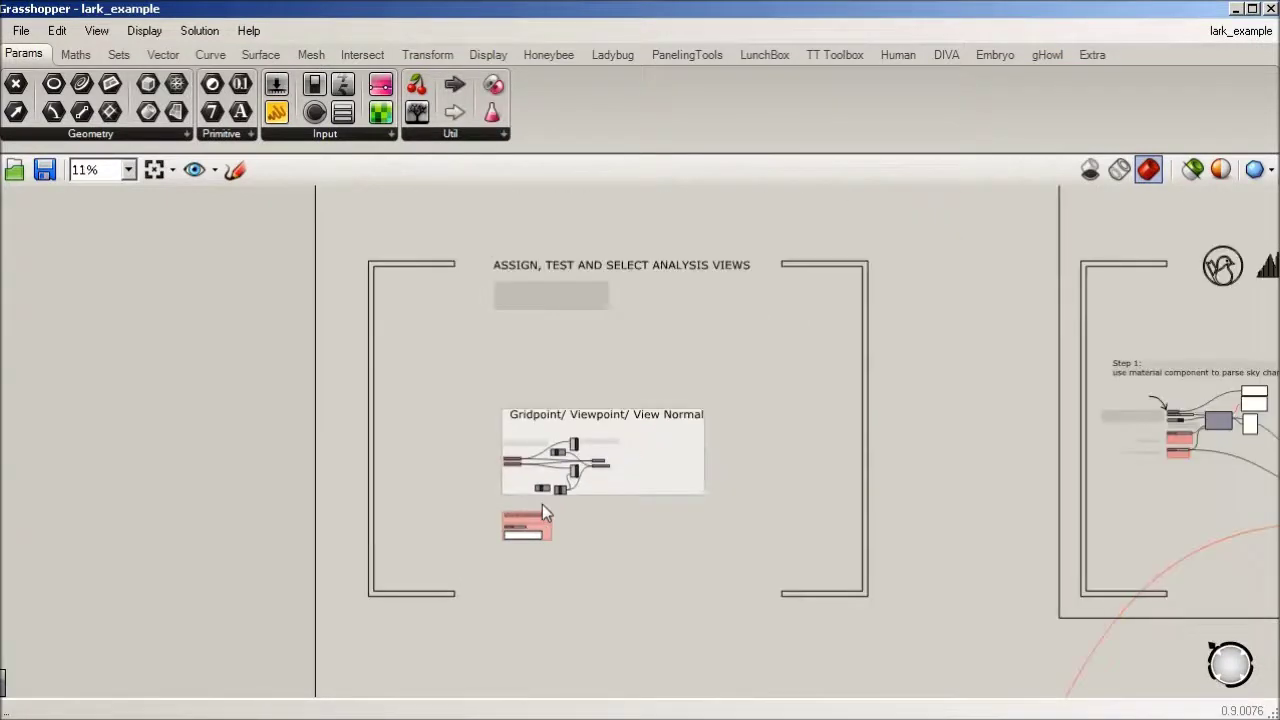
pyautogui.scroll(4, 560, 537)
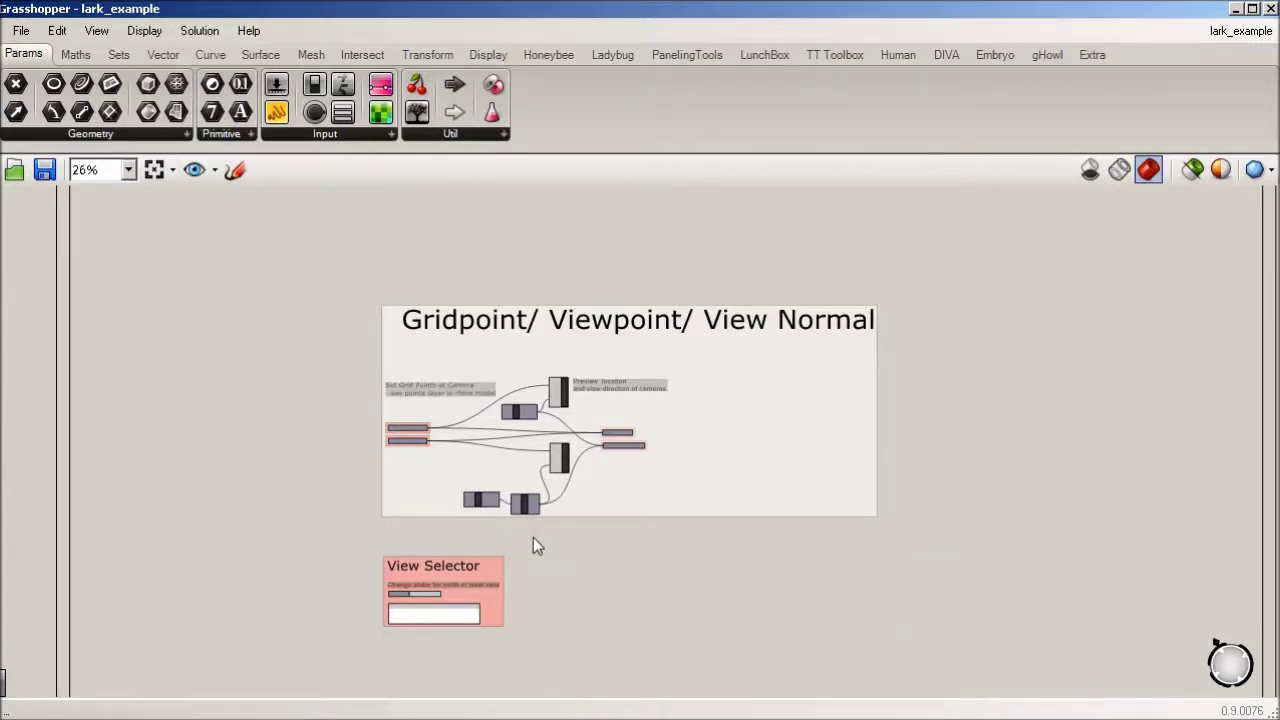
pyautogui.scroll(5, 469, 429)
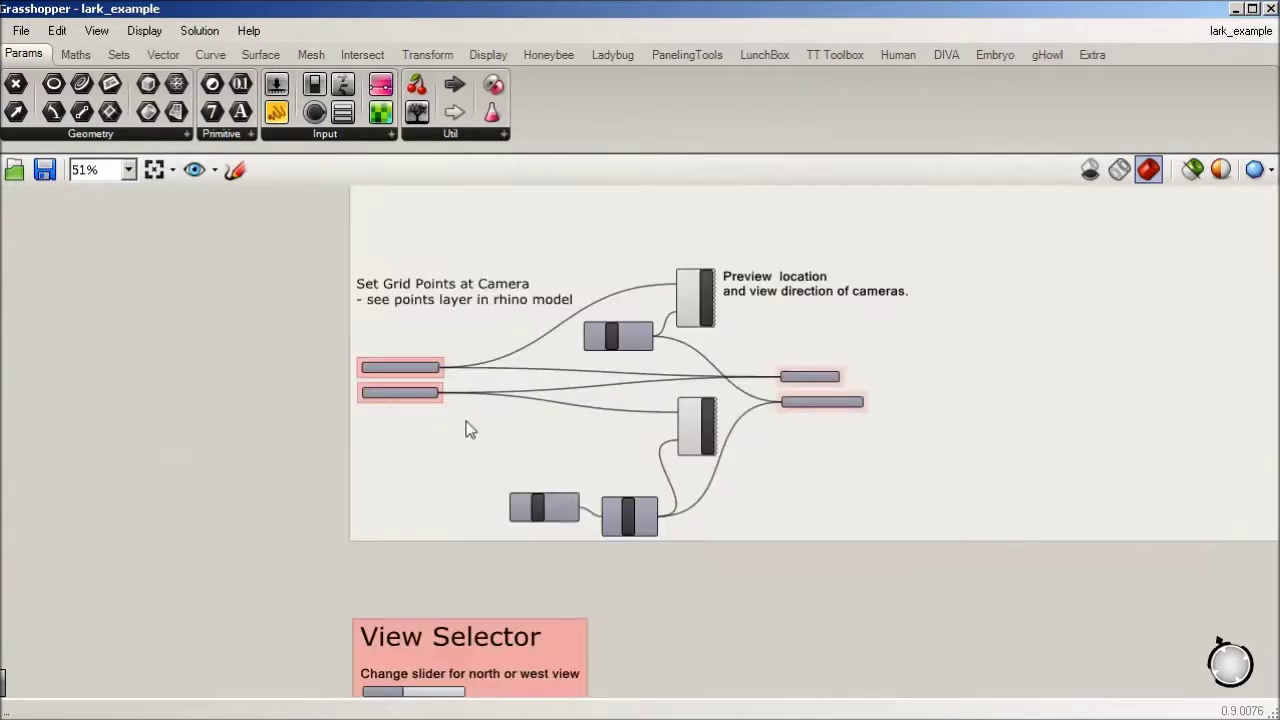
pyautogui.click(380, 319)
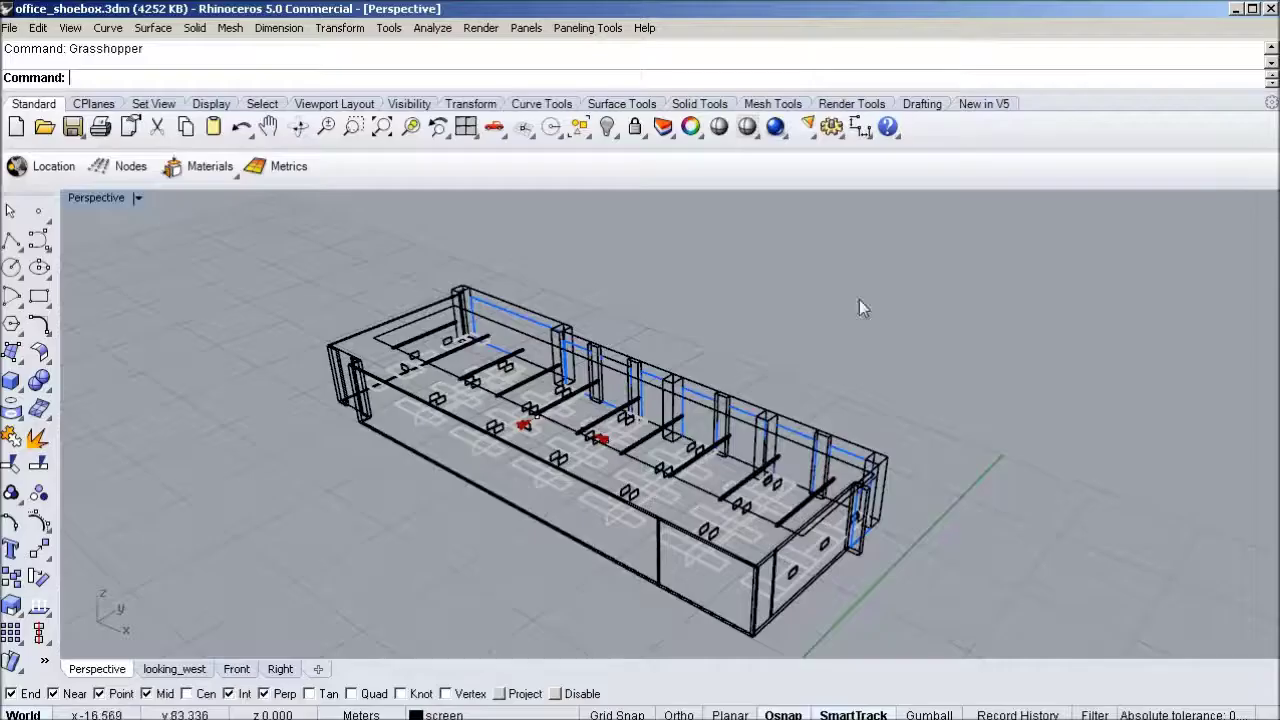
# - Show the layer list in the Rhino office model and highlight the points layer
pyautogui.click(661, 128)
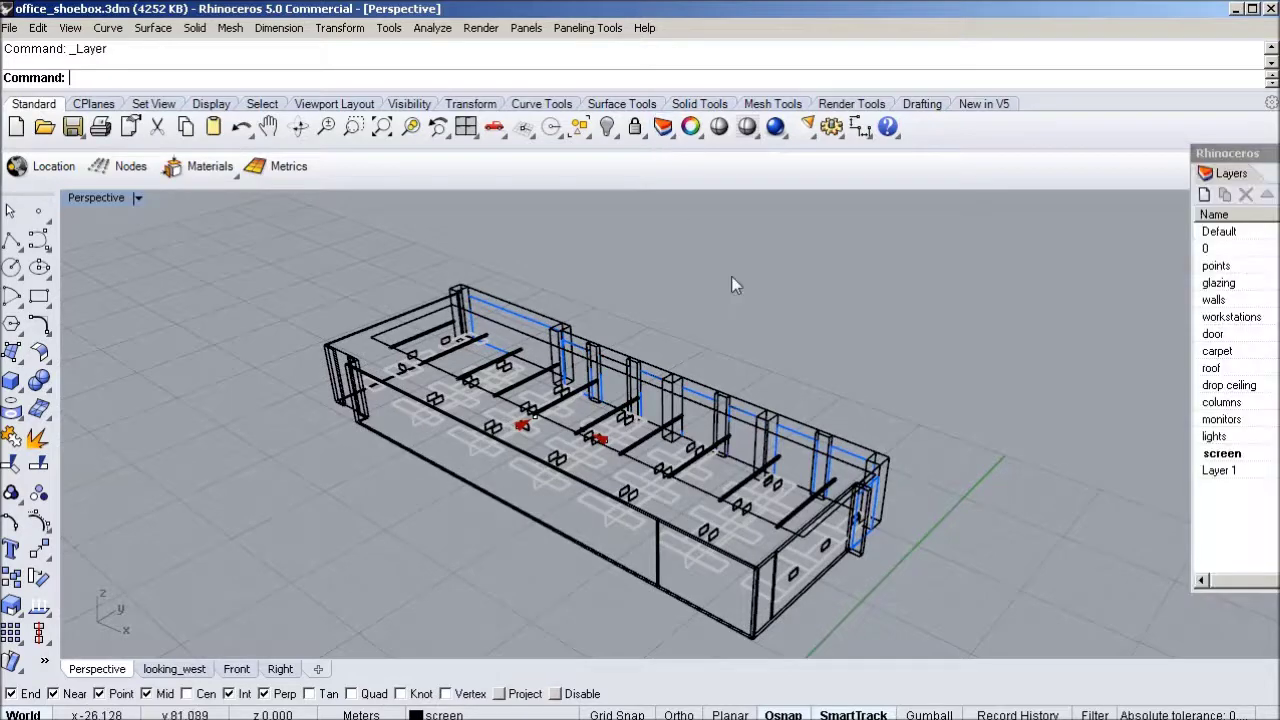
pyautogui.click(1211, 368)
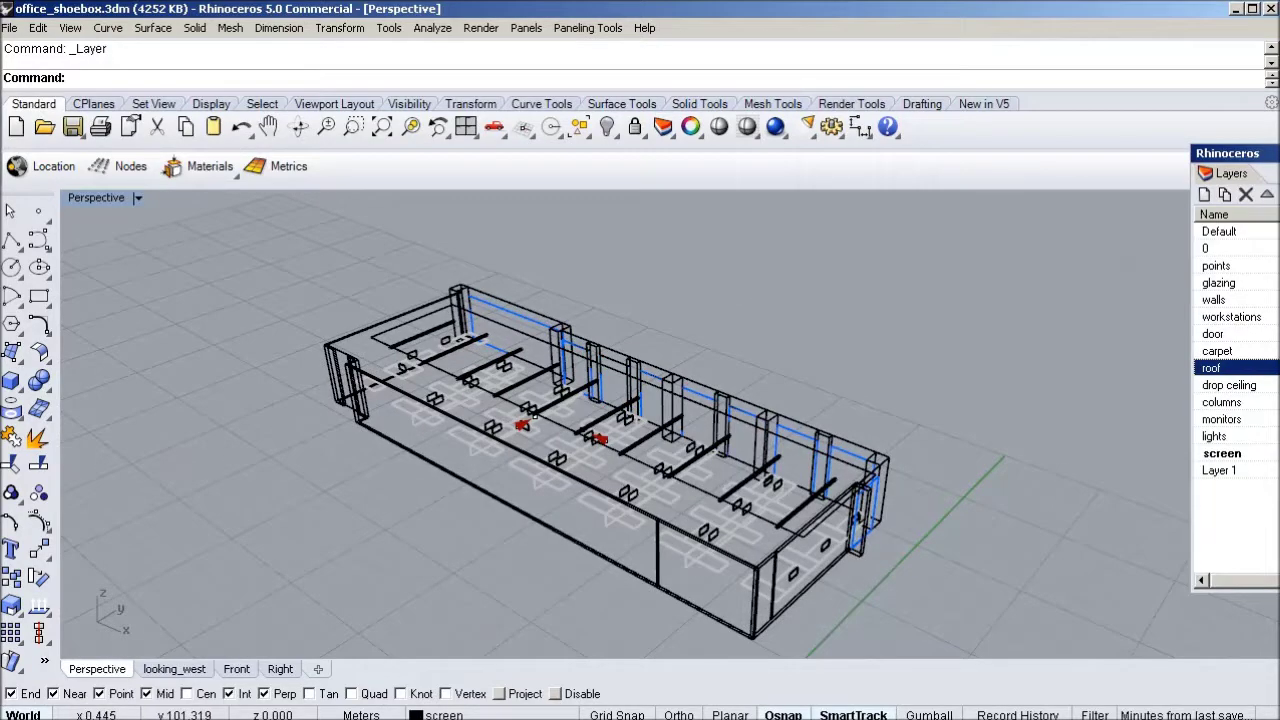
pyautogui.click(1238, 266)
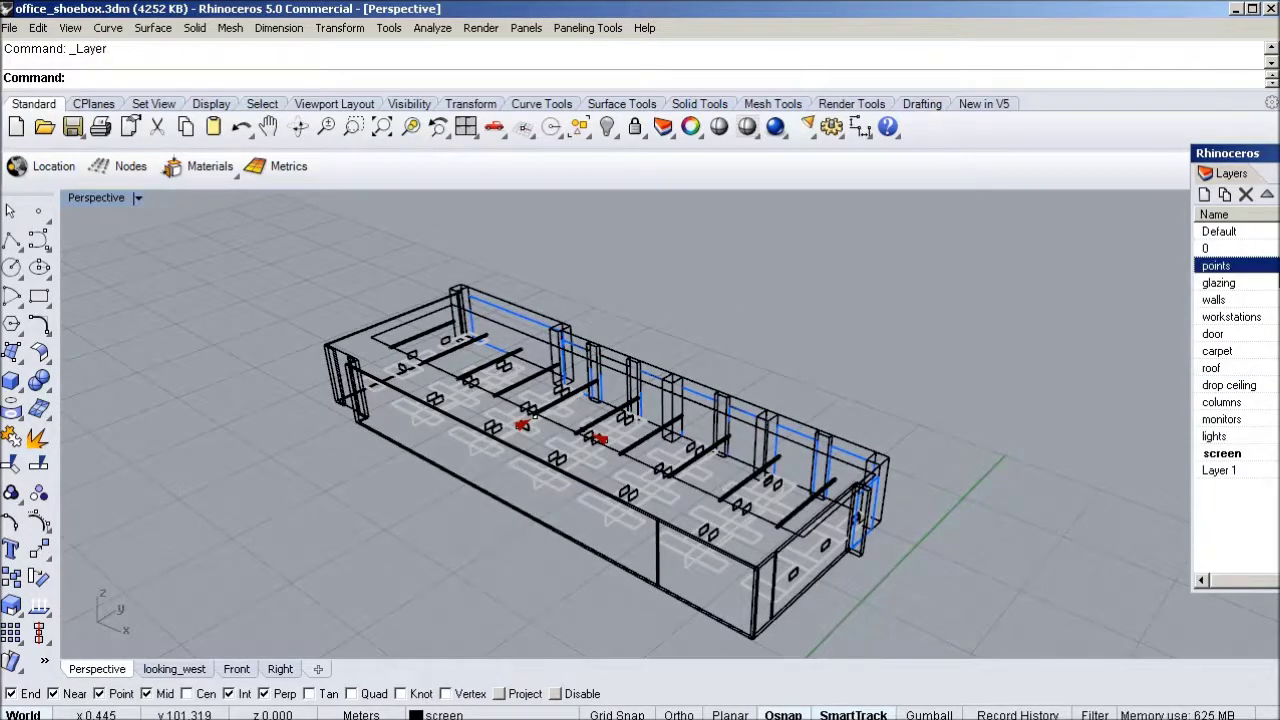
# - Inspect the camera points beside the red direction arrows in the office model by selecting them individually
pyautogui.moveTo(870, 362); pyautogui.dragTo(831, 376, button='right')
pyautogui.scroll(5, 464, 364)
pyautogui.scroll(6, 660, 515)
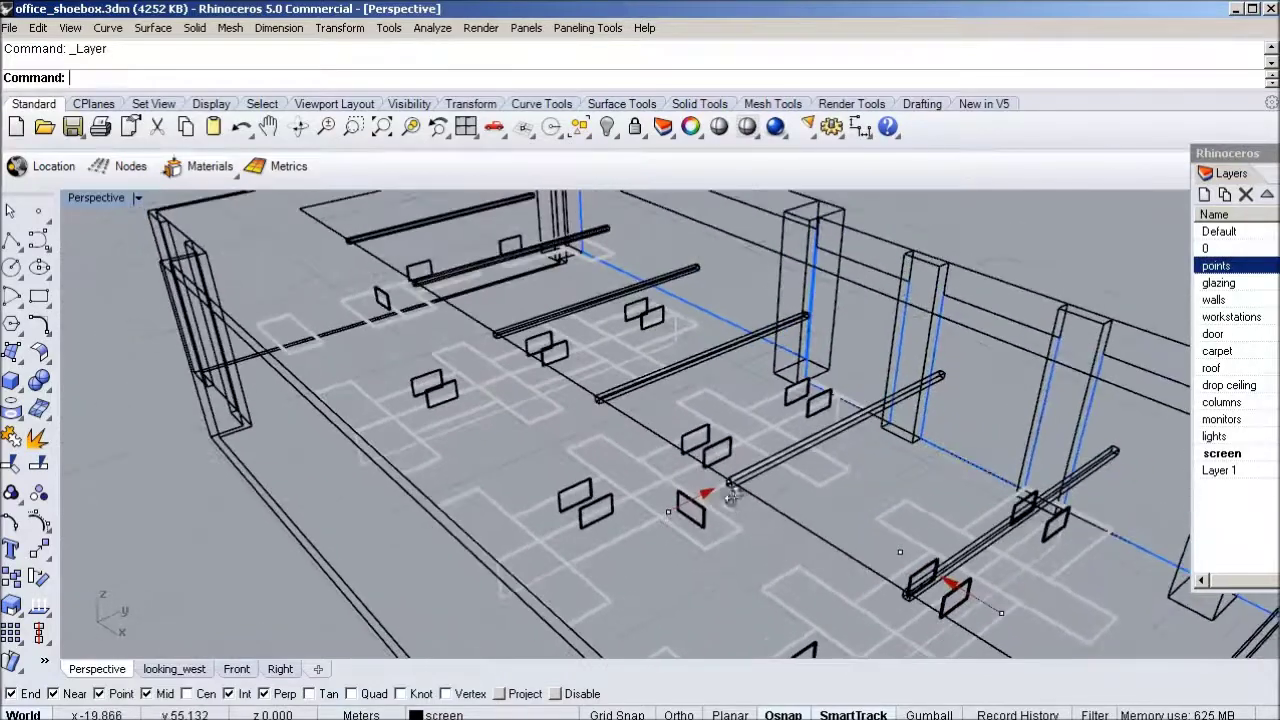
pyautogui.moveTo(703, 487); pyautogui.dragTo(952, 543, button='right')
pyautogui.click(551, 489)
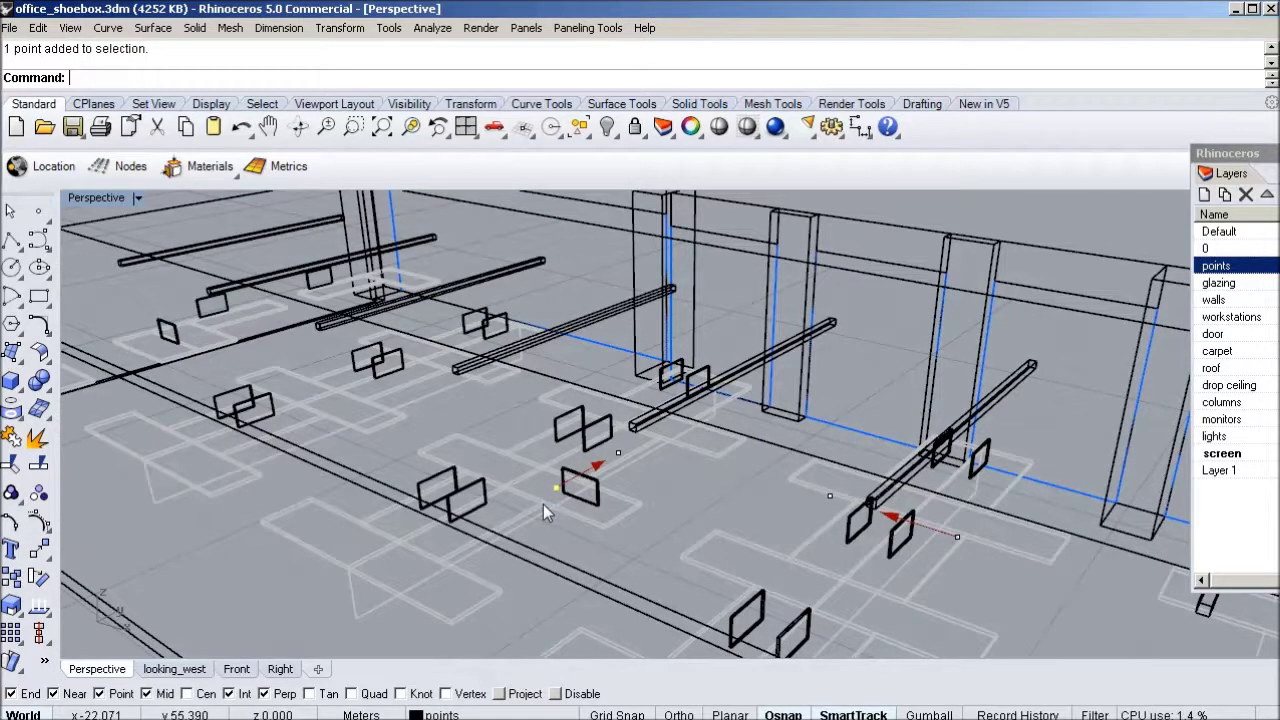
pyautogui.click(617, 451)
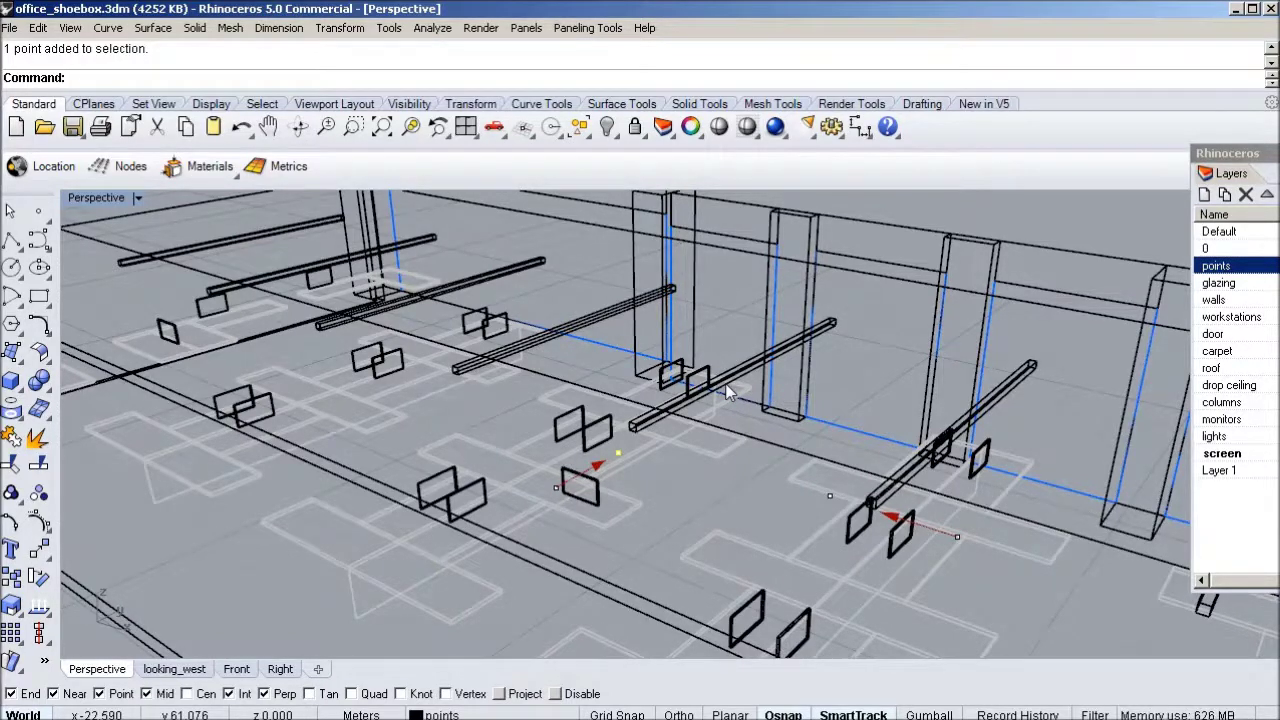
pyautogui.click(556, 488)
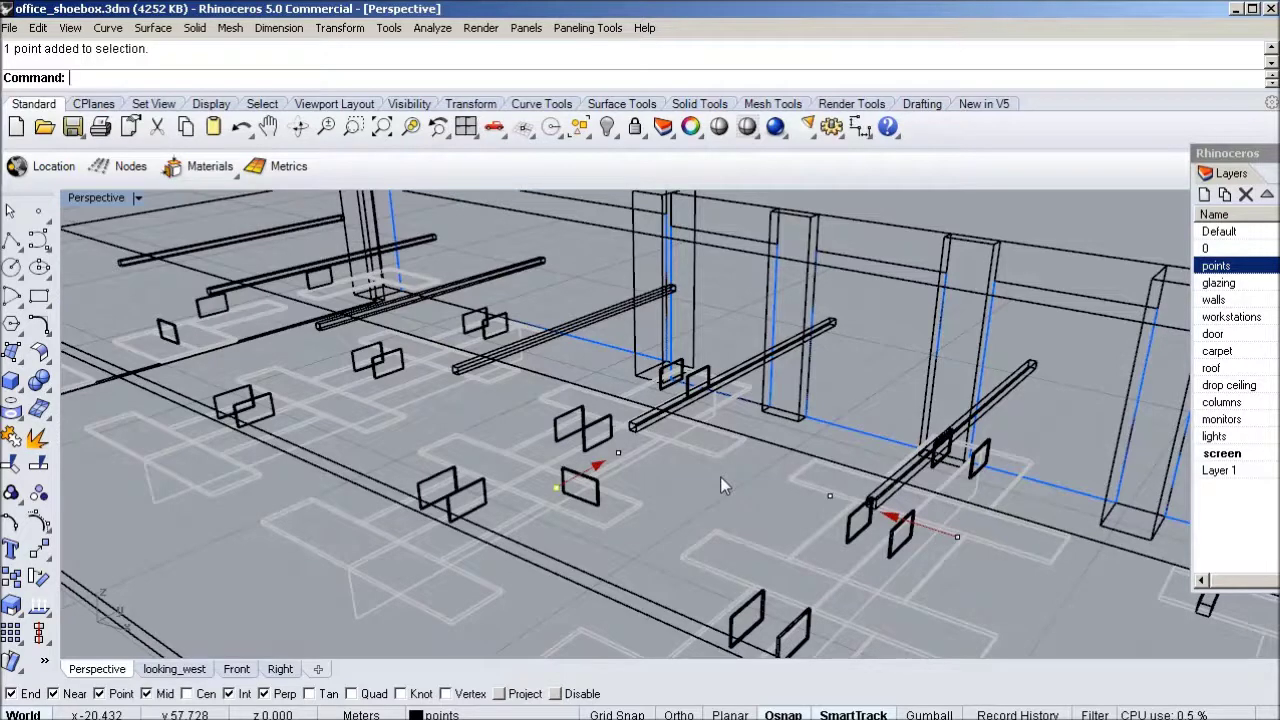
pyautogui.click(957, 537)
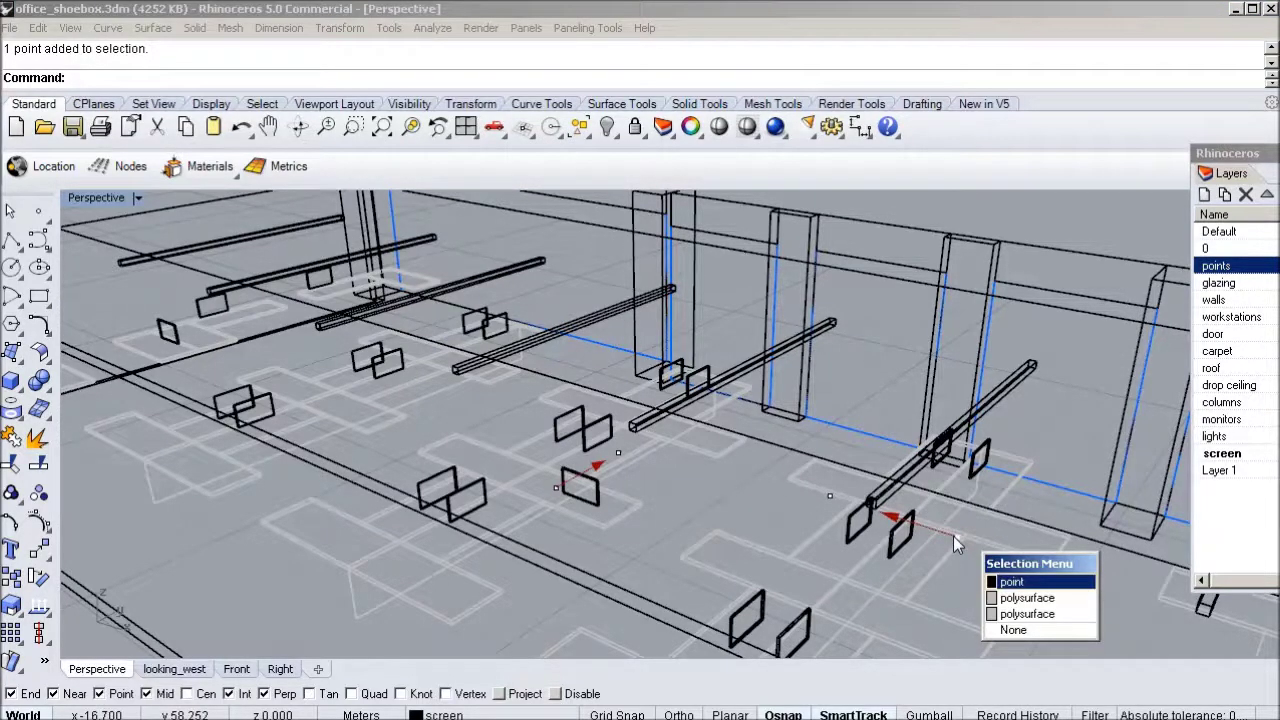
pyautogui.press('Escape')
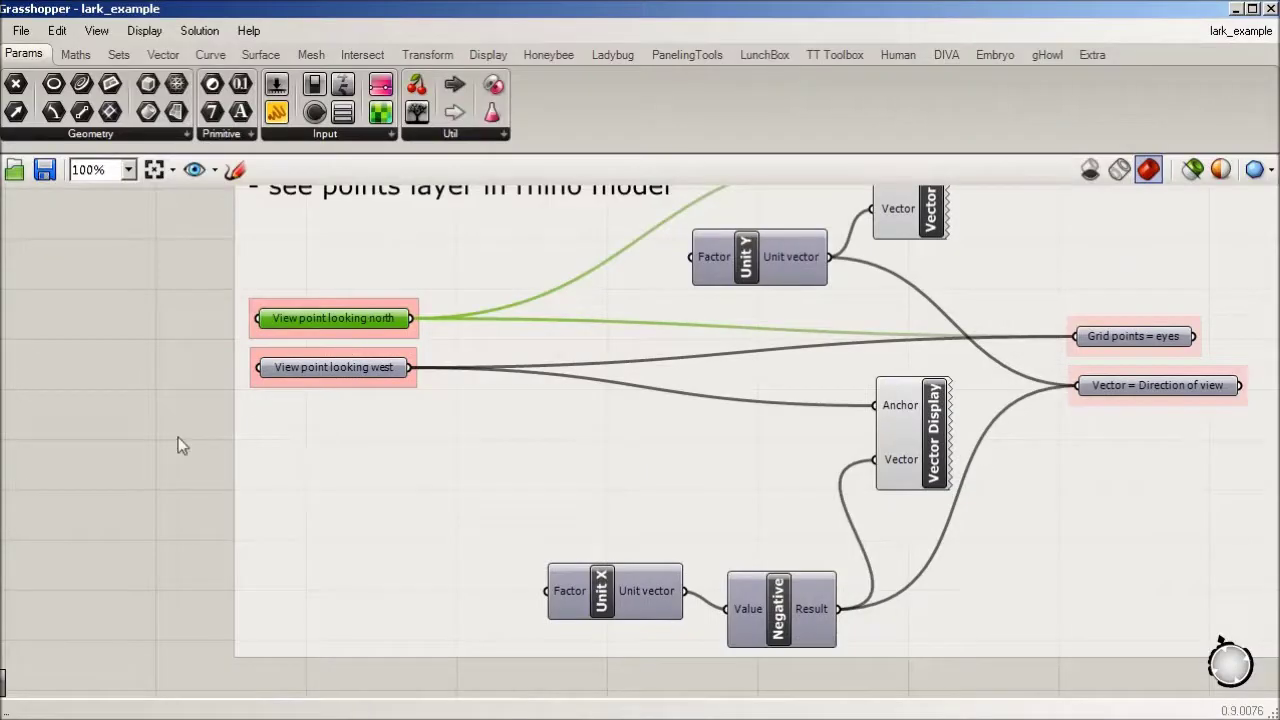
# - Switch back to Grasshopper and select the View point looking west parameter
pyautogui.click(0, 235)
pyautogui.click(186, 124)
pyautogui.click(352, 379)
pyautogui.scroll(-2, 326, 384)
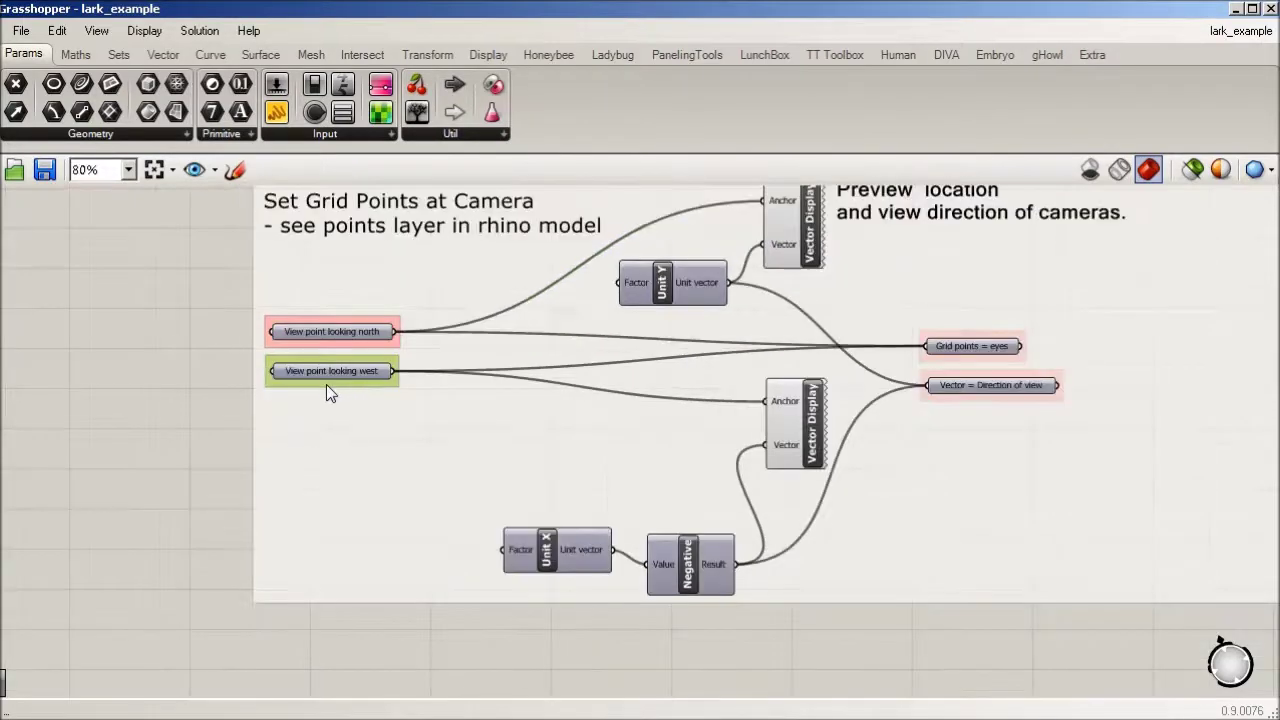
# - Examine the View Selector slider, its options and the Named Views list for the north and west views
pyautogui.scroll(-2, 457, 409)
pyautogui.moveTo(811, 623); pyautogui.dragTo(796, 444, button='right')
pyautogui.scroll(5, 395, 505)
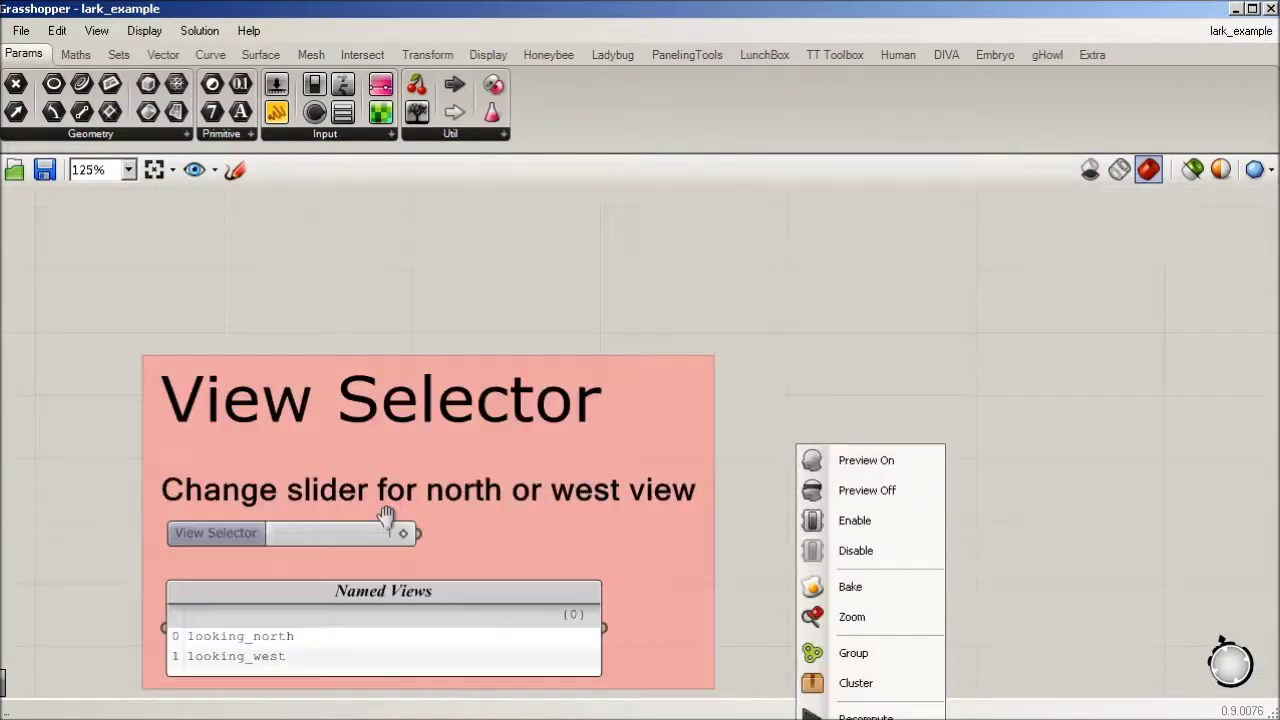
pyautogui.scroll(1, 386, 514)
pyautogui.click(849, 377)
pyautogui.scroll(-1, 430, 530)
pyautogui.scroll(1, 404, 553)
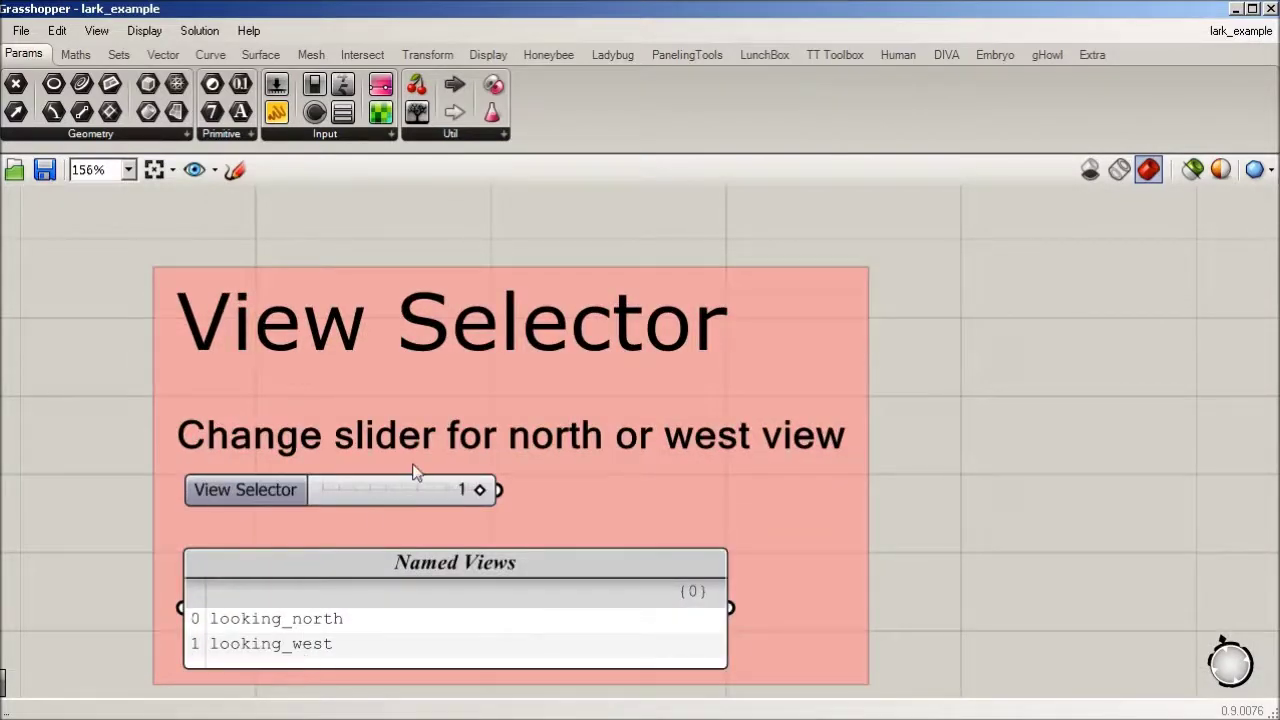
pyautogui.rightClick(383, 488)
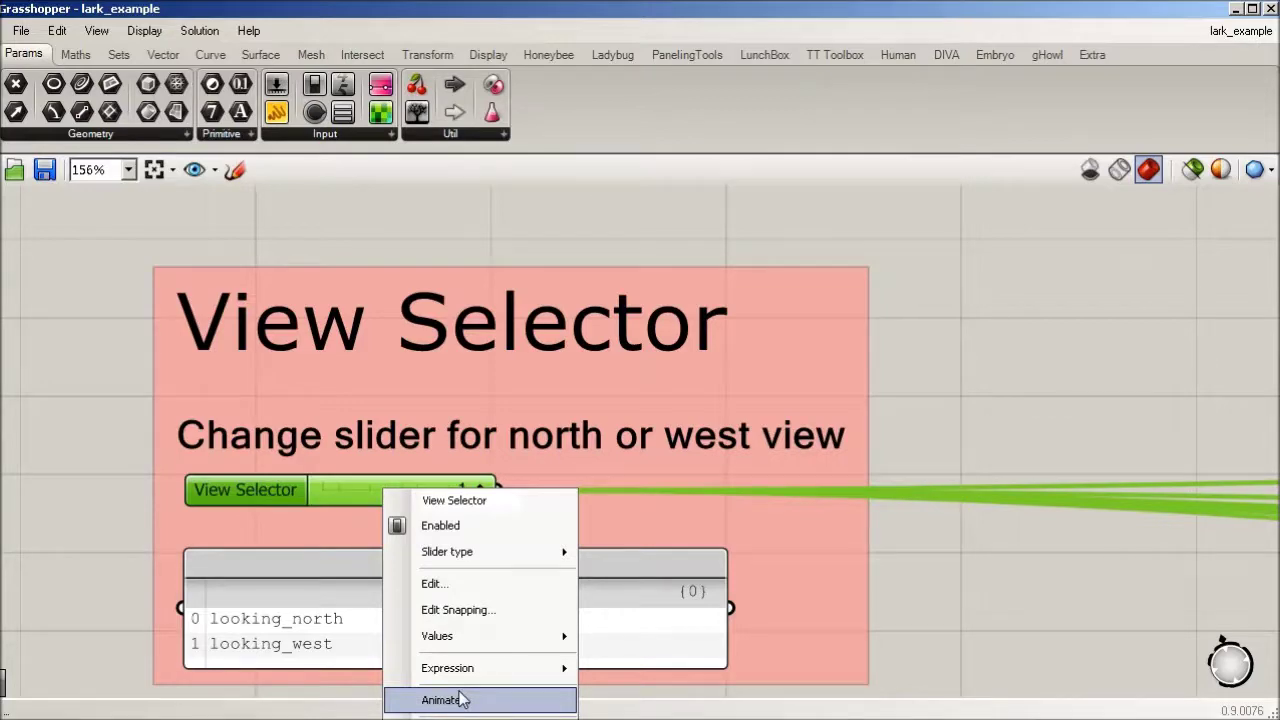
pyautogui.scroll(-10, 622, 260)
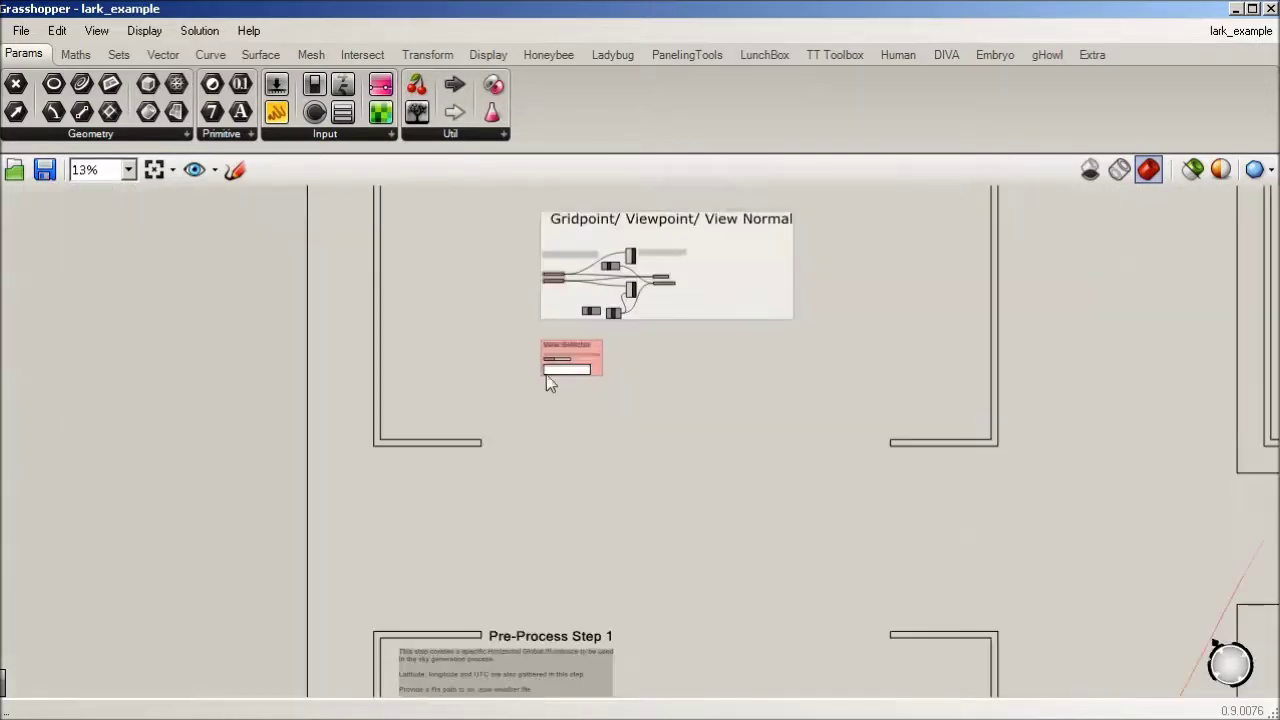
# - Examine the Pre-Process Step 1 inputs: the epw weather file, sky type, month, day and hour, and the connected weather component
pyautogui.moveTo(689, 546); pyautogui.dragTo(623, 200, button='right')
pyautogui.scroll(2, 449, 446)
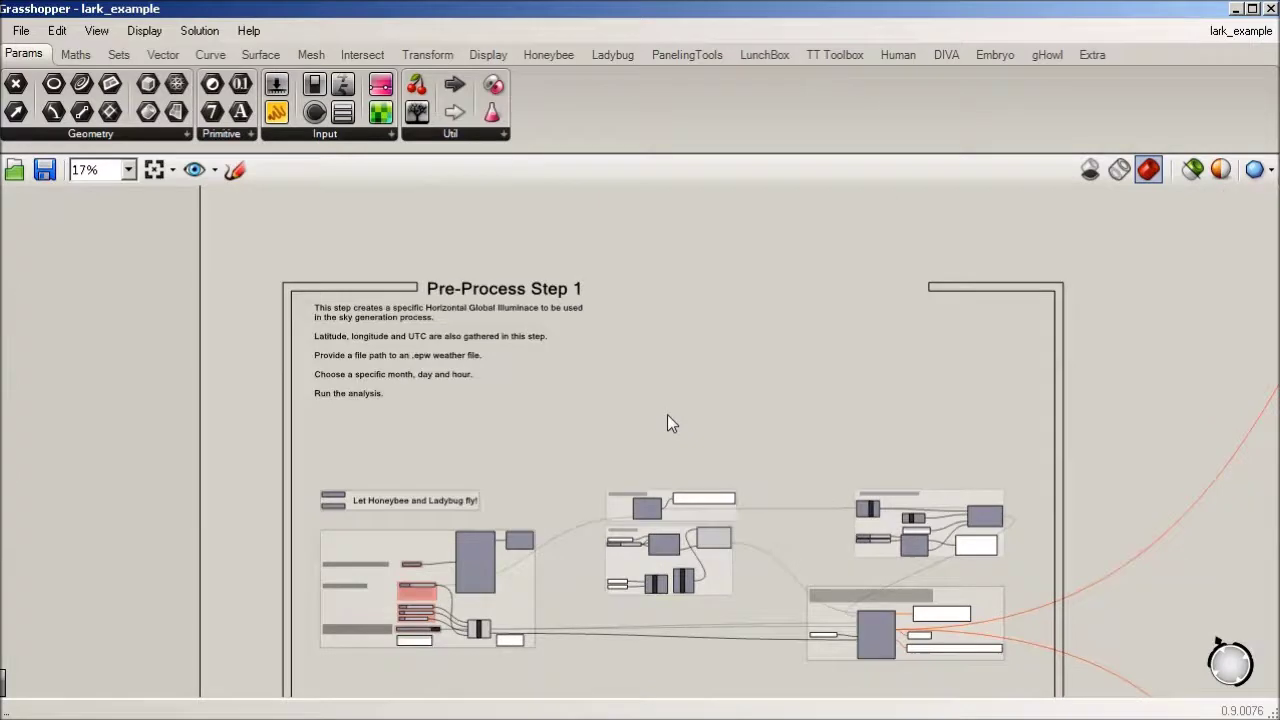
pyautogui.moveTo(667, 414); pyautogui.dragTo(586, 209, button='right')
pyautogui.scroll(3, 458, 434)
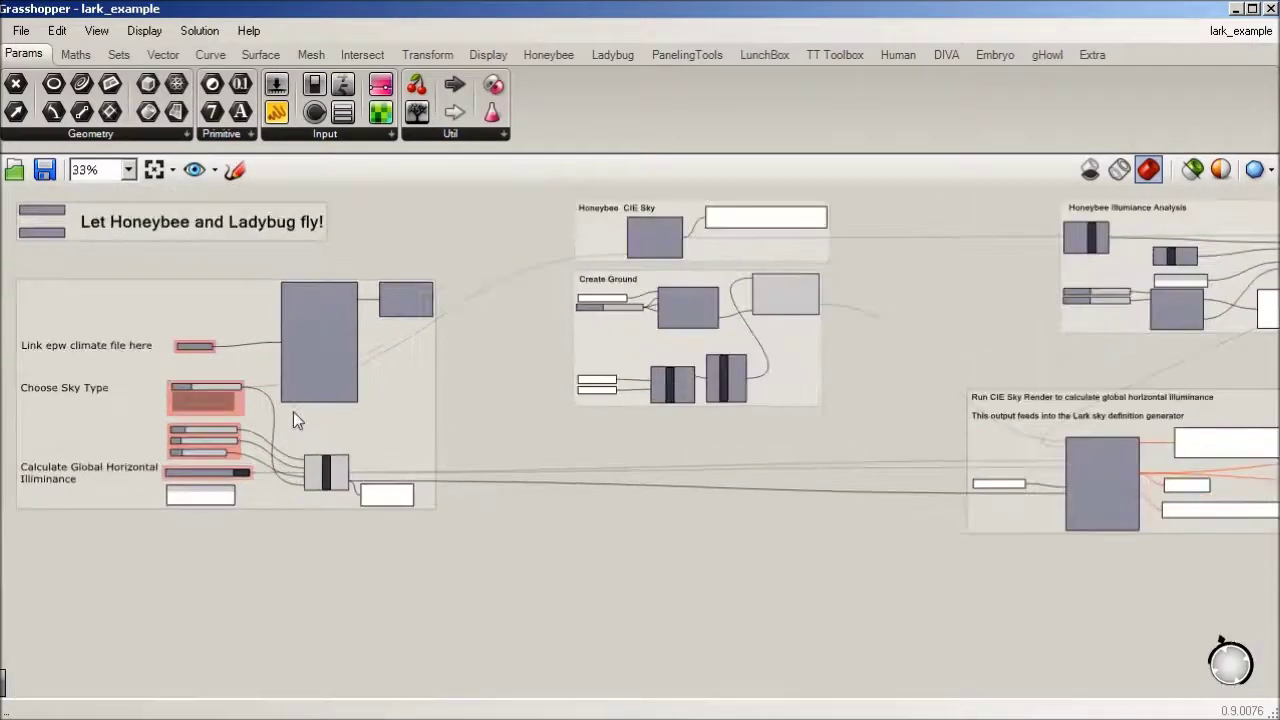
pyautogui.moveTo(166, 578); pyautogui.dragTo(270, 580, button='right')
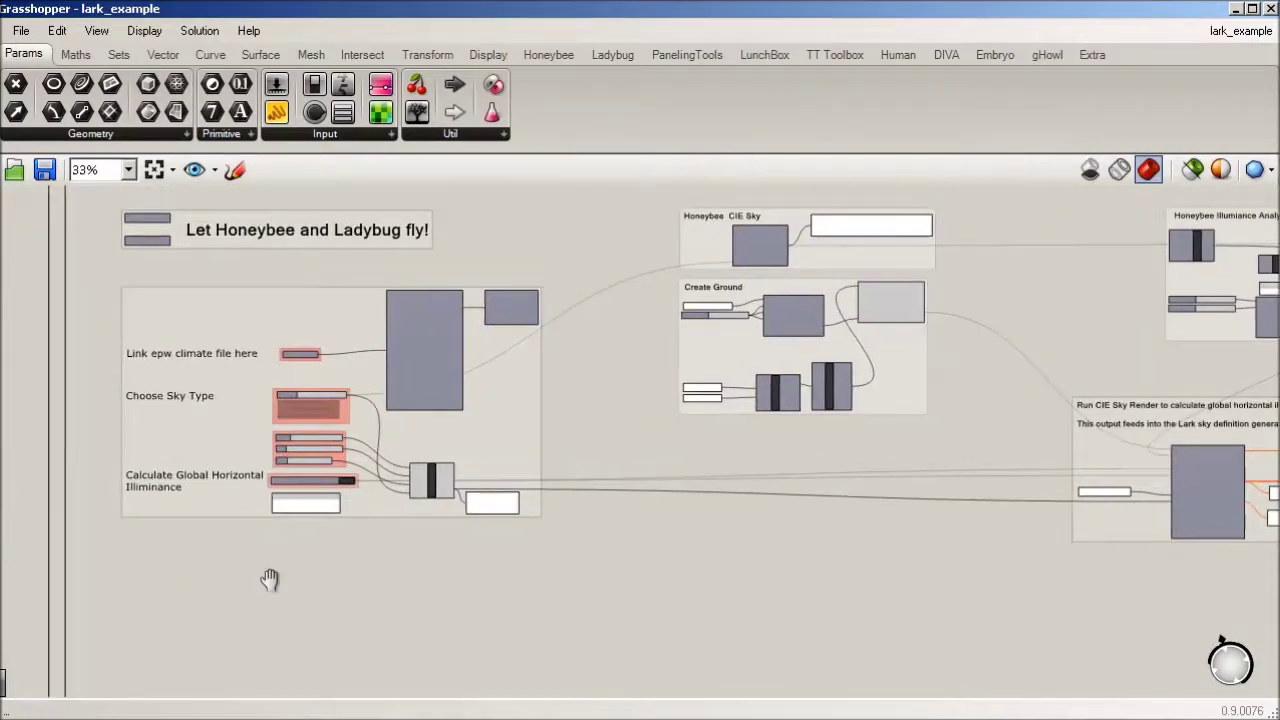
pyautogui.scroll(4, 306, 419)
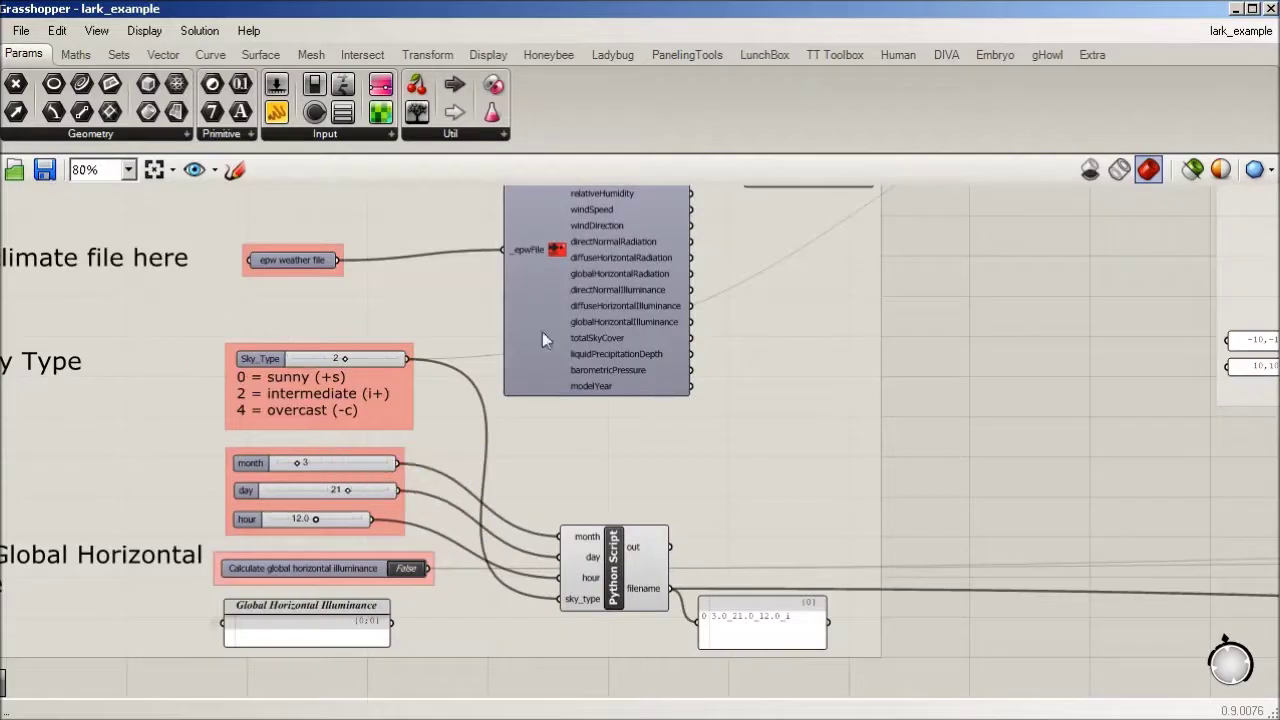
pyautogui.moveTo(991, 425); pyautogui.dragTo(1071, 527, button='right')
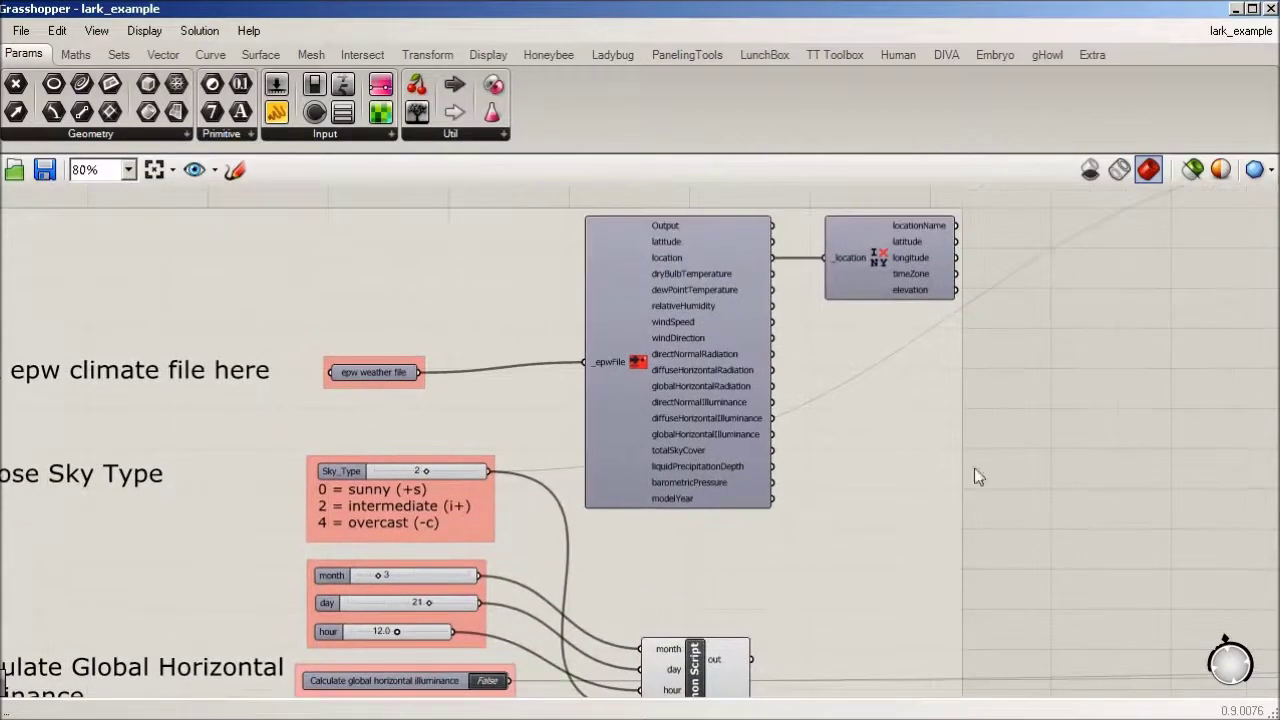
# - Inspect the epw weather file parameter, the Import epw component and the location component's latitude, longitude and time zone outputs
pyautogui.click(366, 366)
pyautogui.scroll(1, 612, 290)
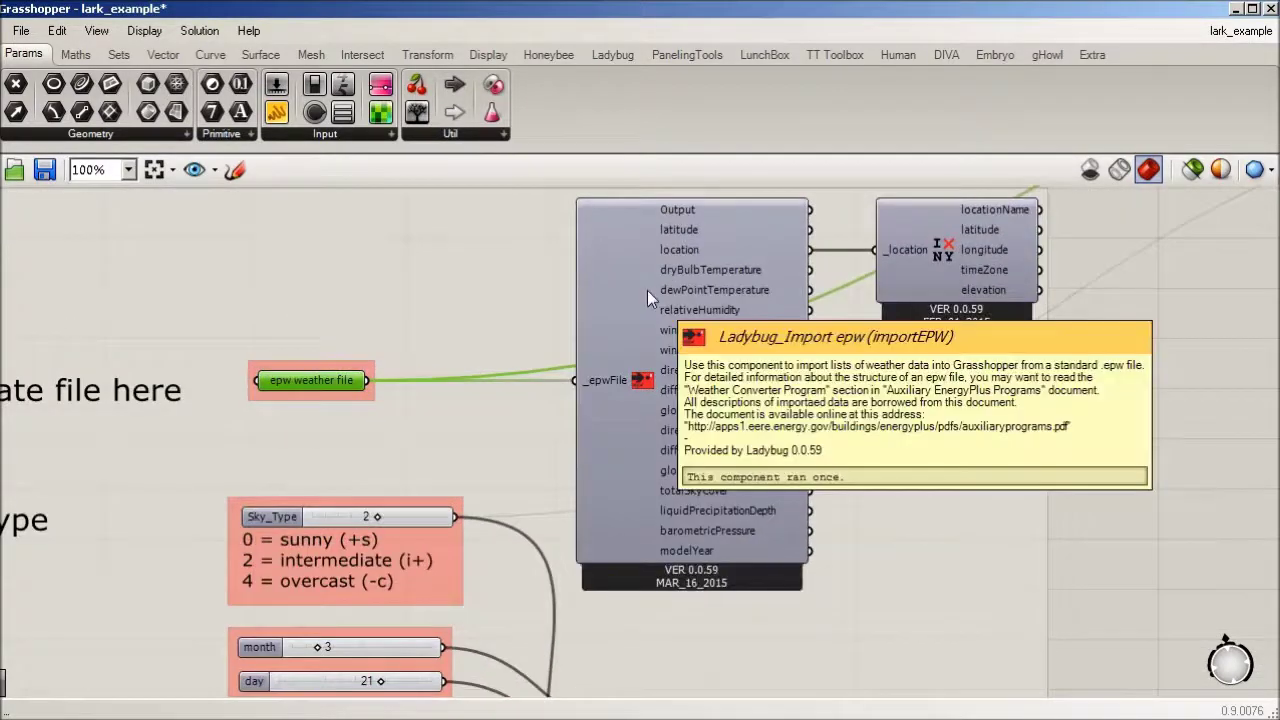
pyautogui.moveTo(315, 392)
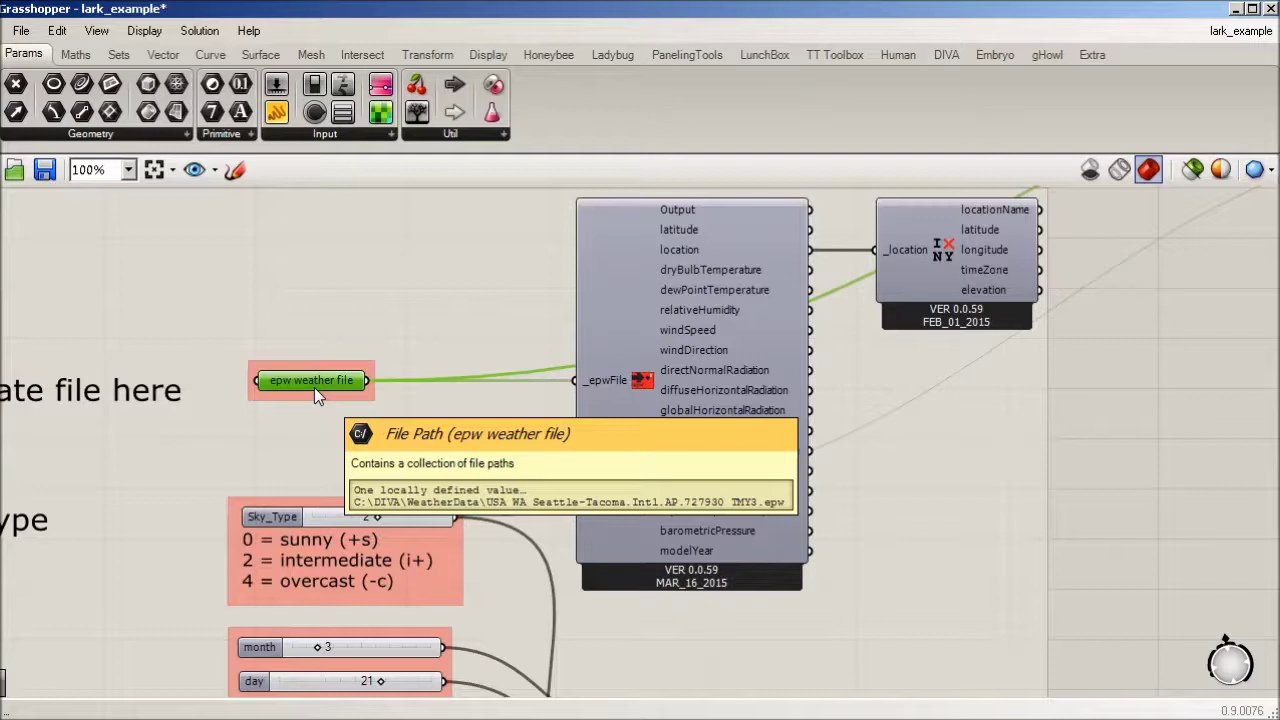
pyautogui.moveTo(635, 450)
pyautogui.mouseDown()
pyautogui.moveTo(620, 456)
pyautogui.moveTo(635, 463)
pyautogui.moveTo(623, 456)
pyautogui.mouseUp()
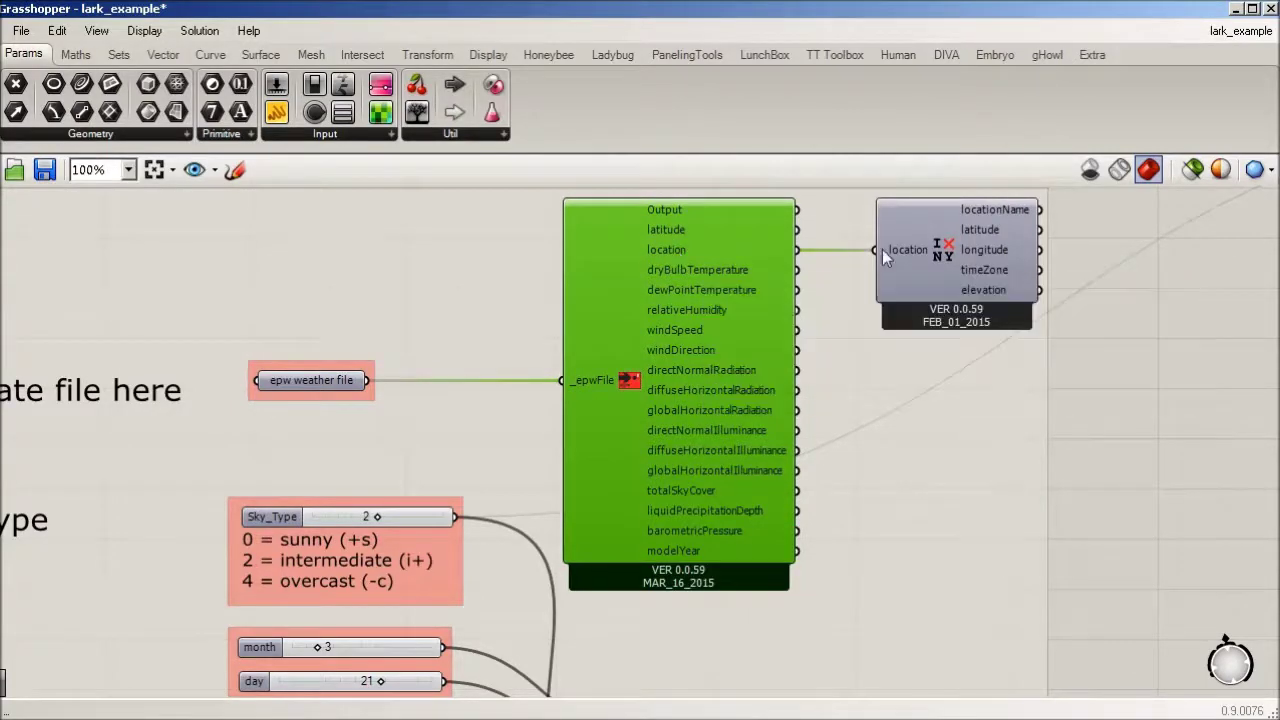
pyautogui.click(924, 250)
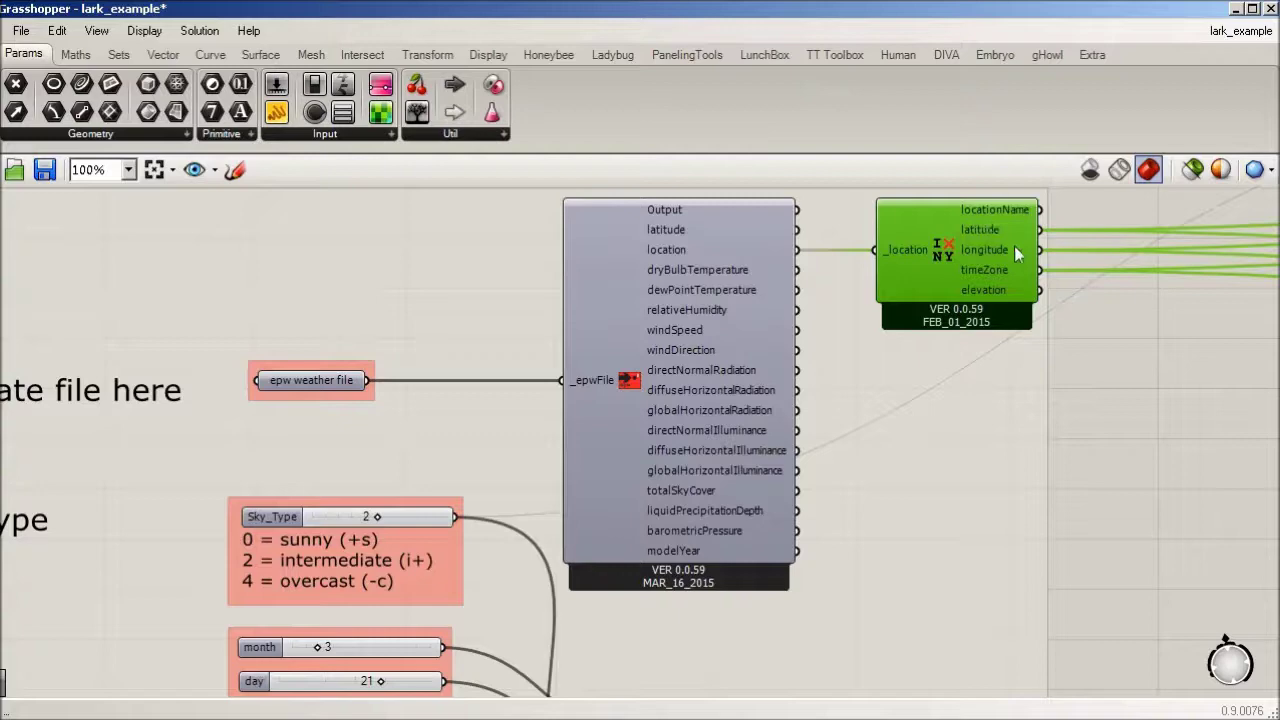
pyautogui.moveTo(998, 265)
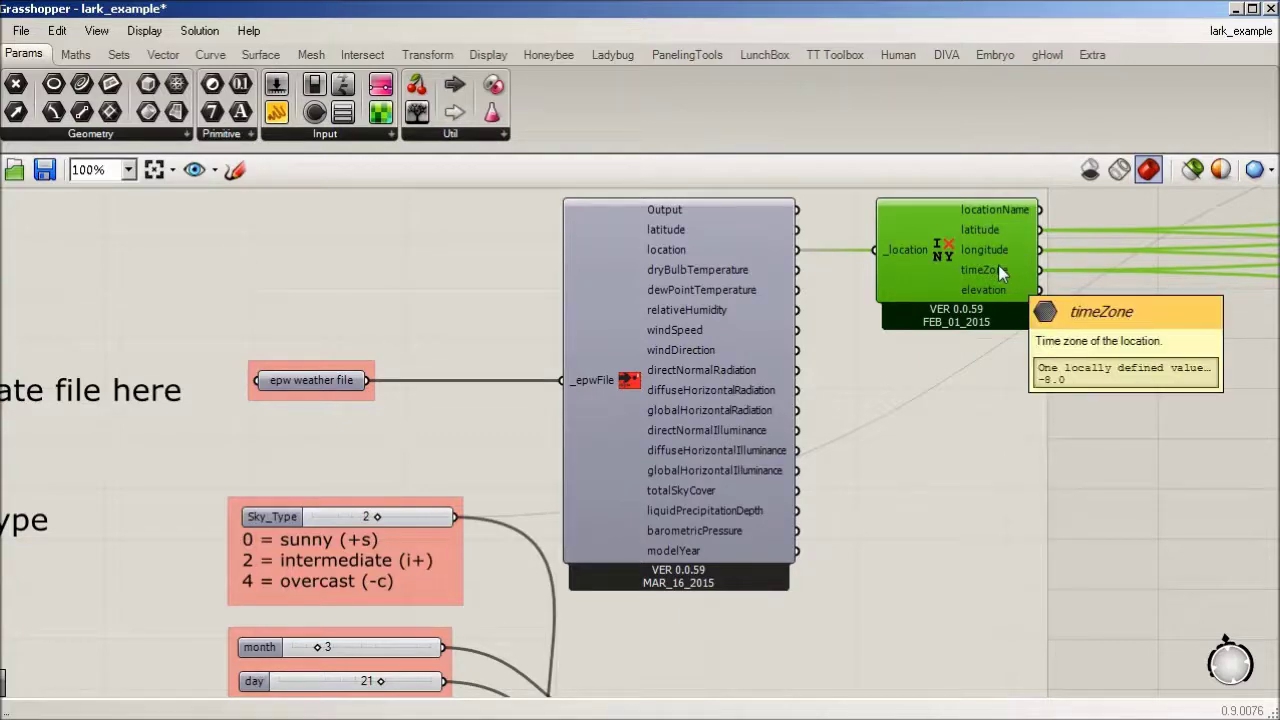
# - Inspect the connections of the month and Sky_Type sliders into the Python Script component by selecting each slider
pyautogui.moveTo(1147, 426); pyautogui.dragTo(1110, 286, button='right')
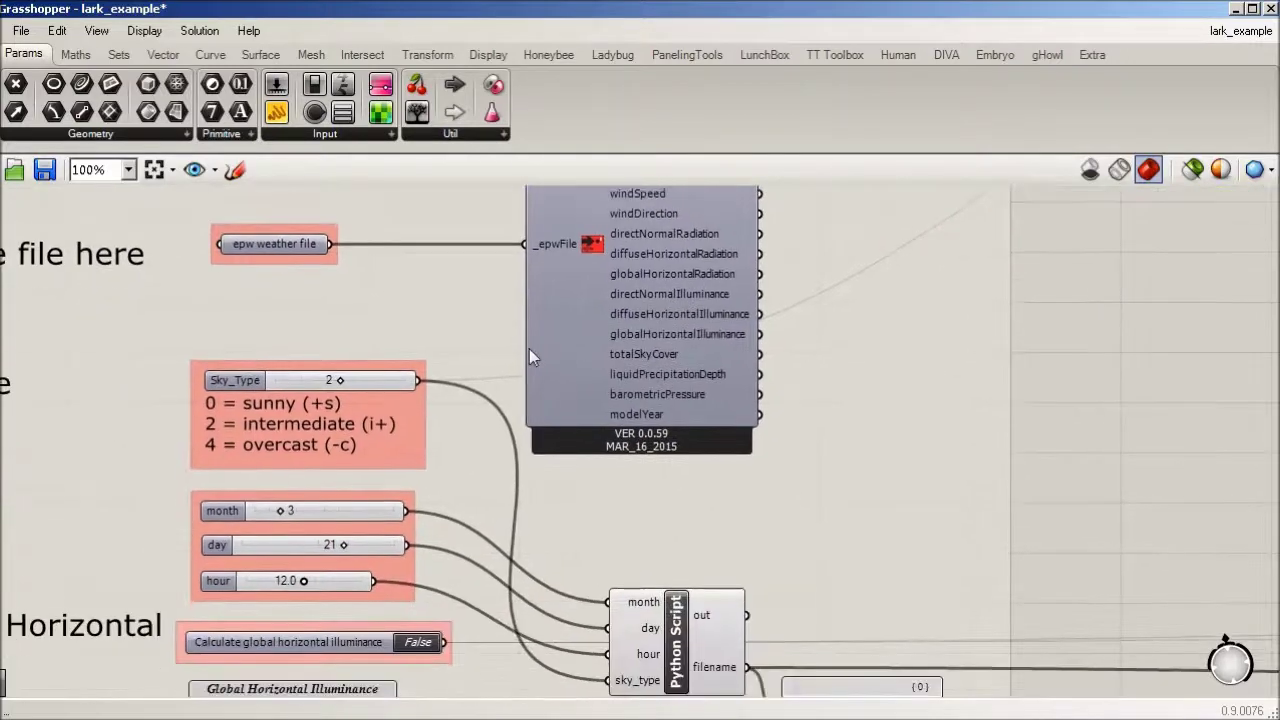
pyautogui.moveTo(83, 555); pyautogui.dragTo(157, 471, button='right')
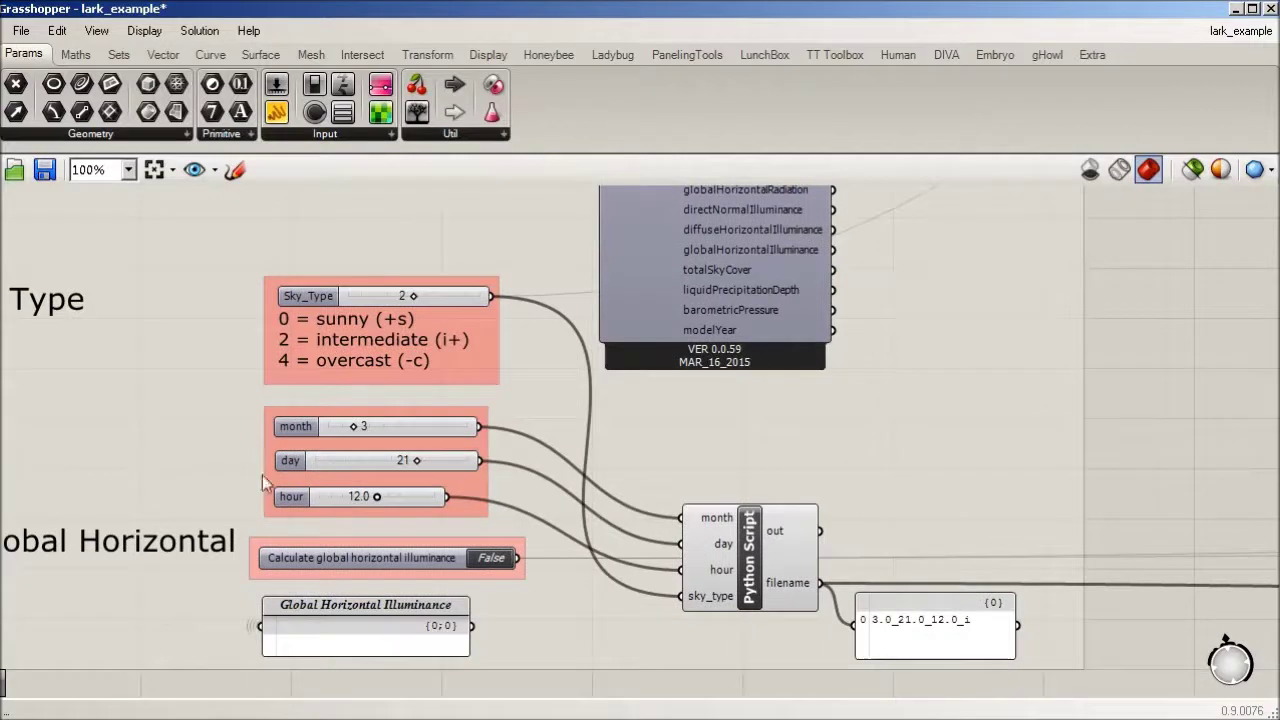
pyautogui.click(312, 427)
pyautogui.moveTo(380, 559)
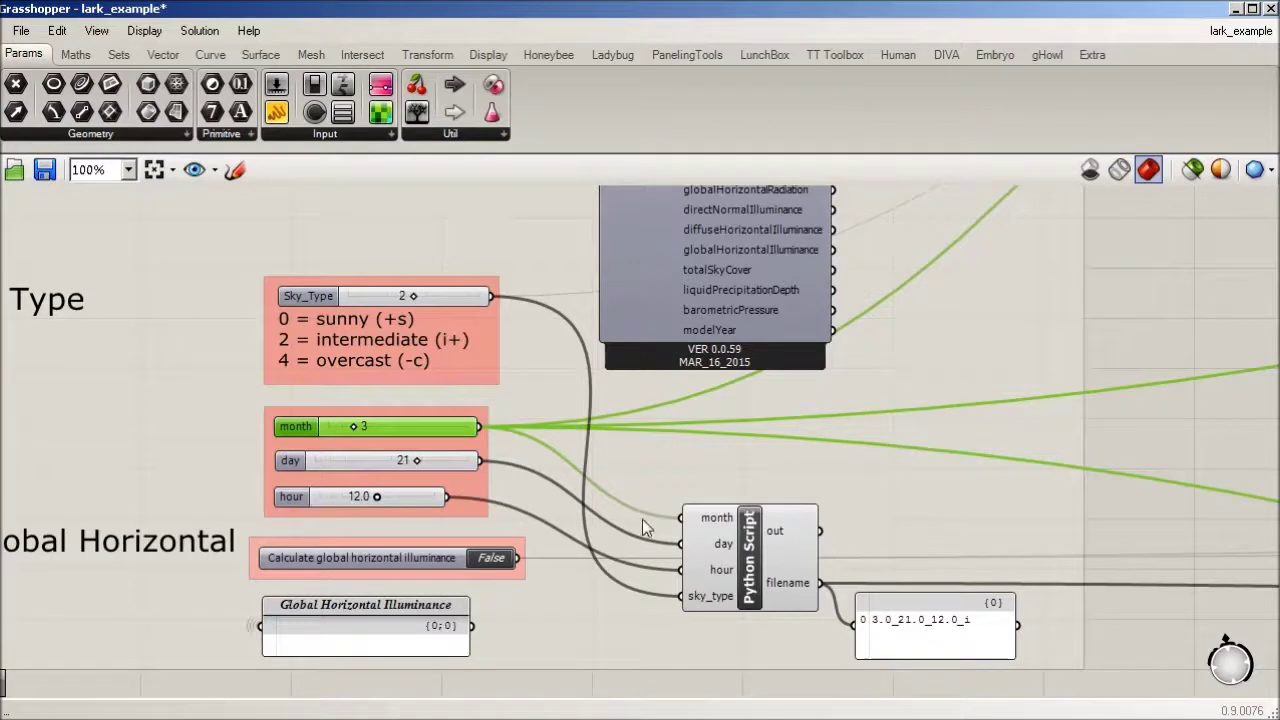
pyautogui.moveTo(645, 528); pyautogui.dragTo(698, 511, button='right')
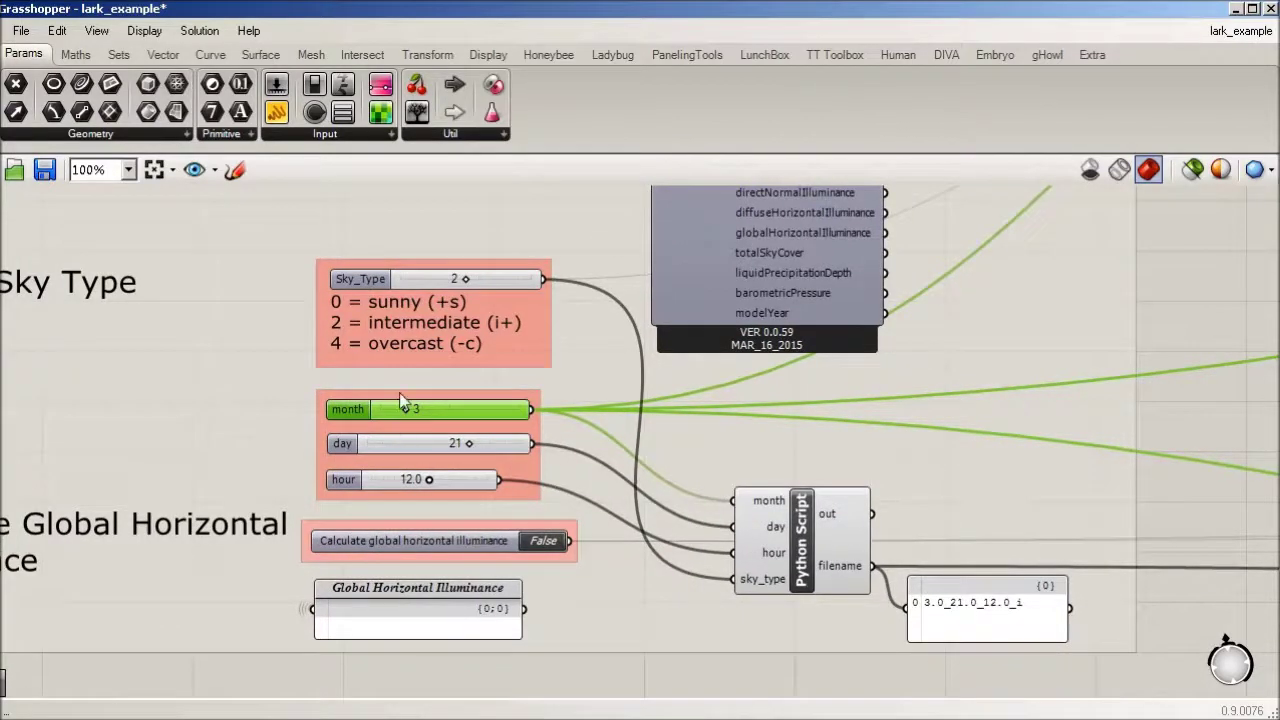
pyautogui.click(370, 285)
pyautogui.moveTo(370, 285); pyautogui.dragTo(360, 282)
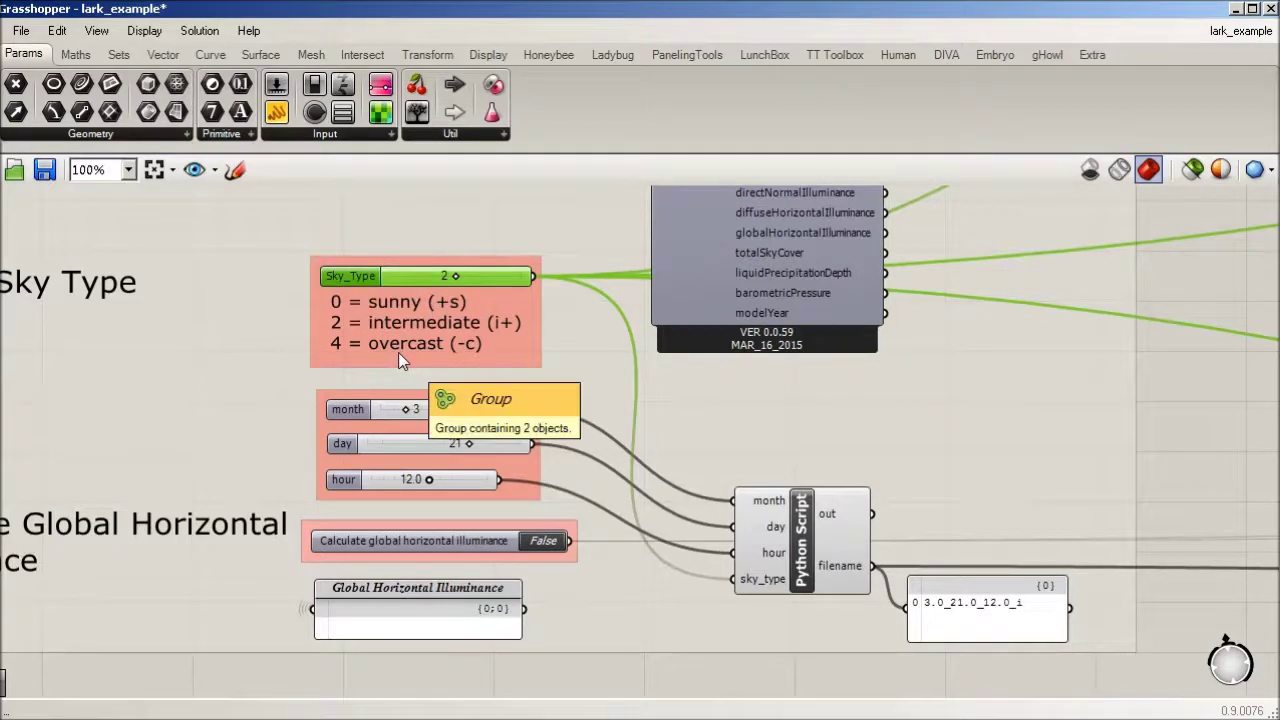
# - Inspect the Honeybee CIE Sky component's weather file, date, hour and sky type inputs by selecting it
pyautogui.scroll(-2, 398, 352)
pyautogui.moveTo(896, 296); pyautogui.dragTo(511, 500, button='right')
pyautogui.scroll(-1, 511, 500)
pyautogui.moveTo(1037, 371); pyautogui.dragTo(887, 450, button='right')
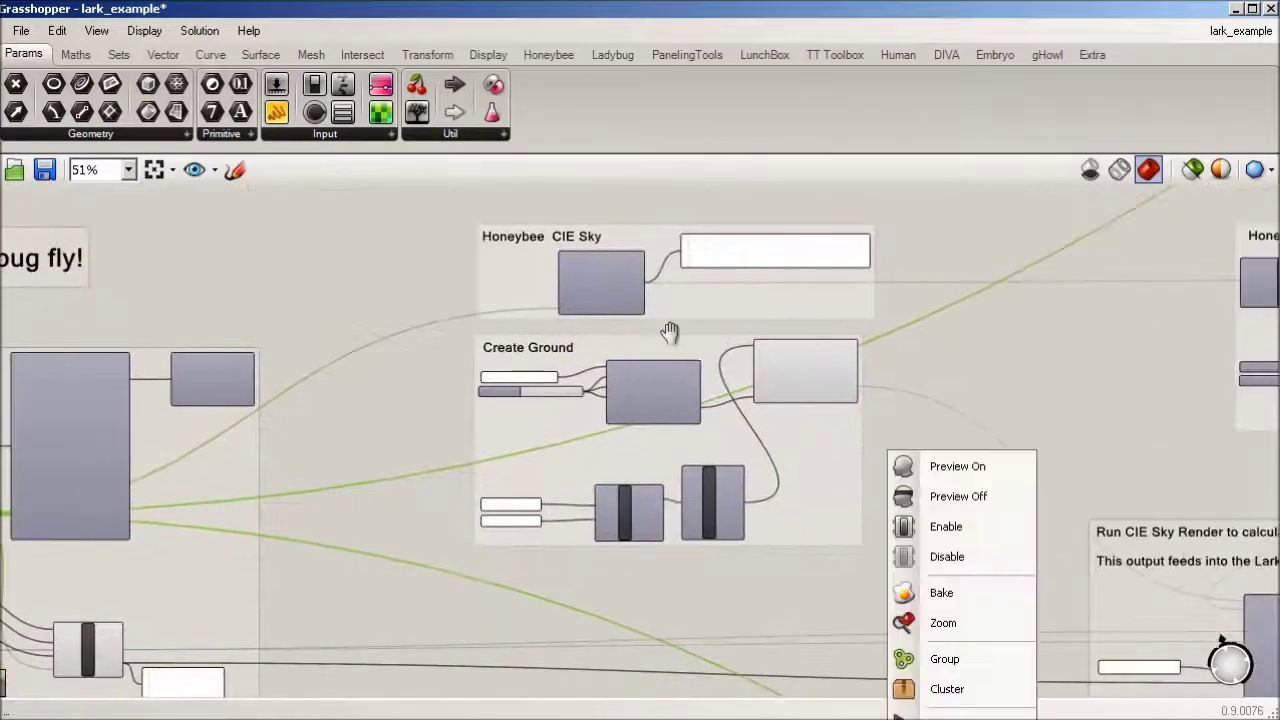
pyautogui.scroll(1, 690, 320)
pyautogui.click(730, 302)
pyautogui.scroll(2, 730, 302)
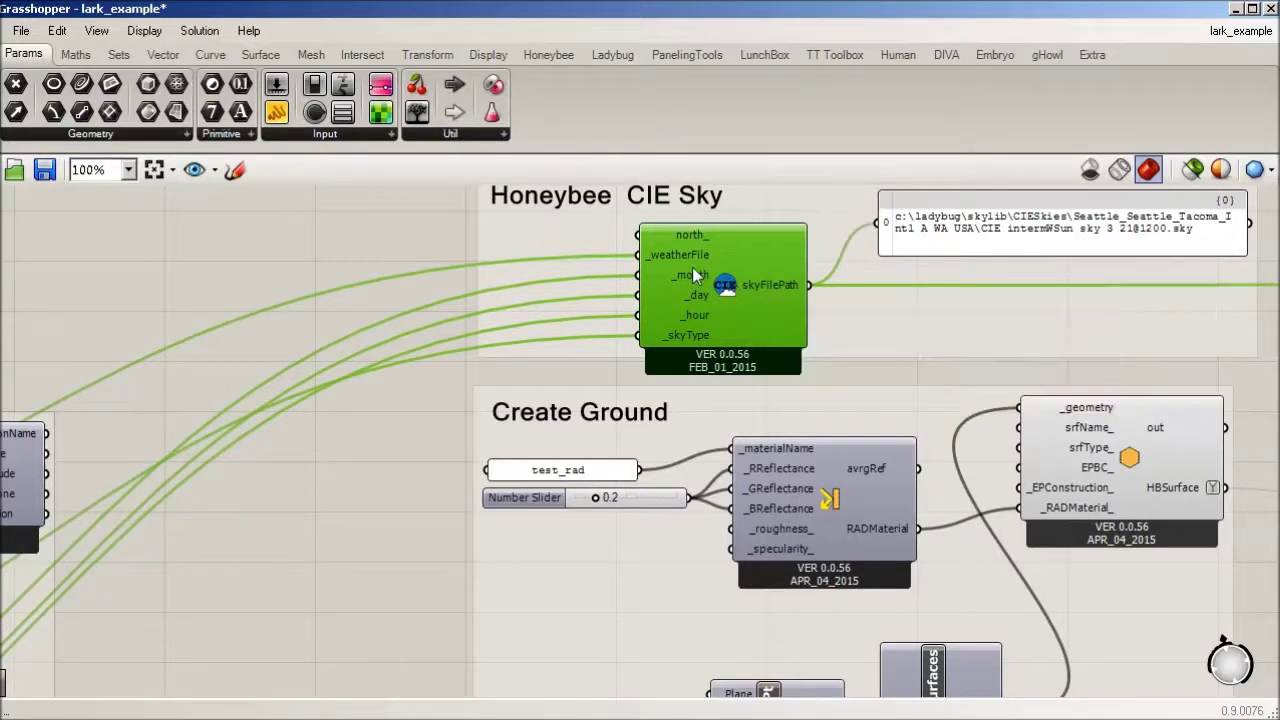
# - Inspect the Create Ground group by selecting its Radiance material component
pyautogui.moveTo(380, 383); pyautogui.dragTo(250, 253, button='right')
pyautogui.click(605, 368)
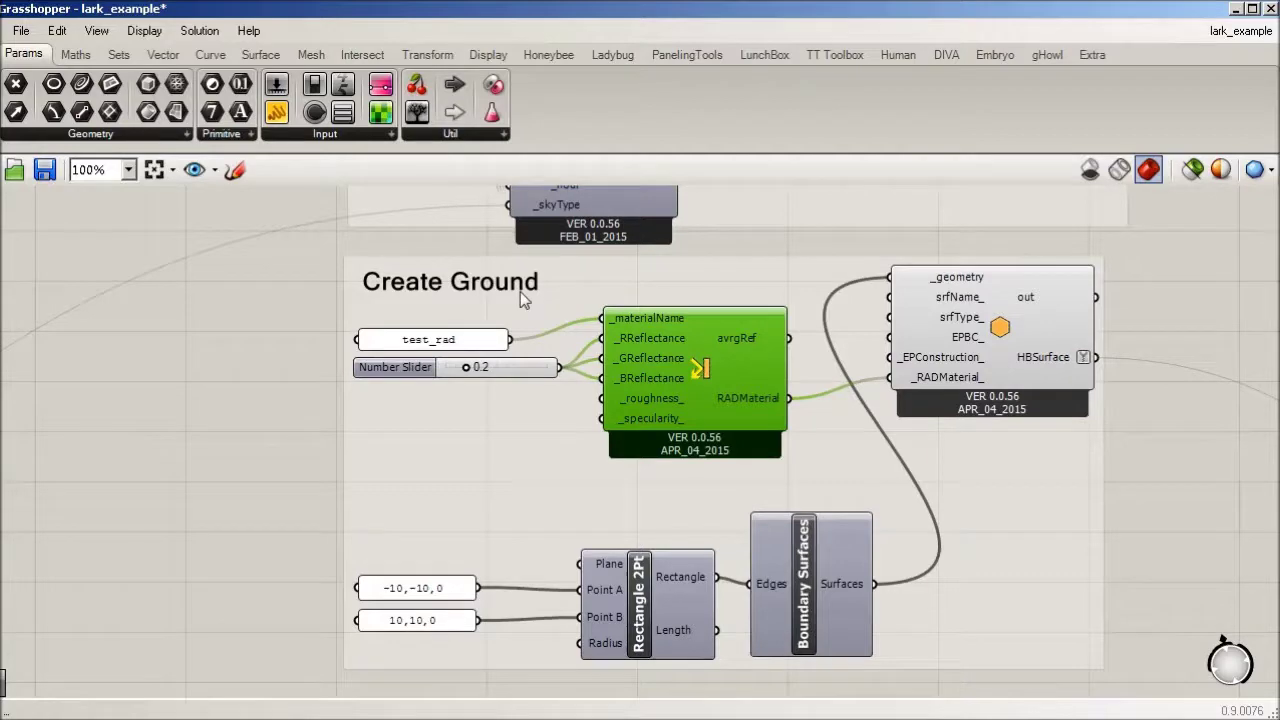
pyautogui.moveTo(808, 345); pyautogui.dragTo(720, 337, button='right')
pyautogui.scroll(-3, 393, 400)
pyautogui.rightClick(600, 414)
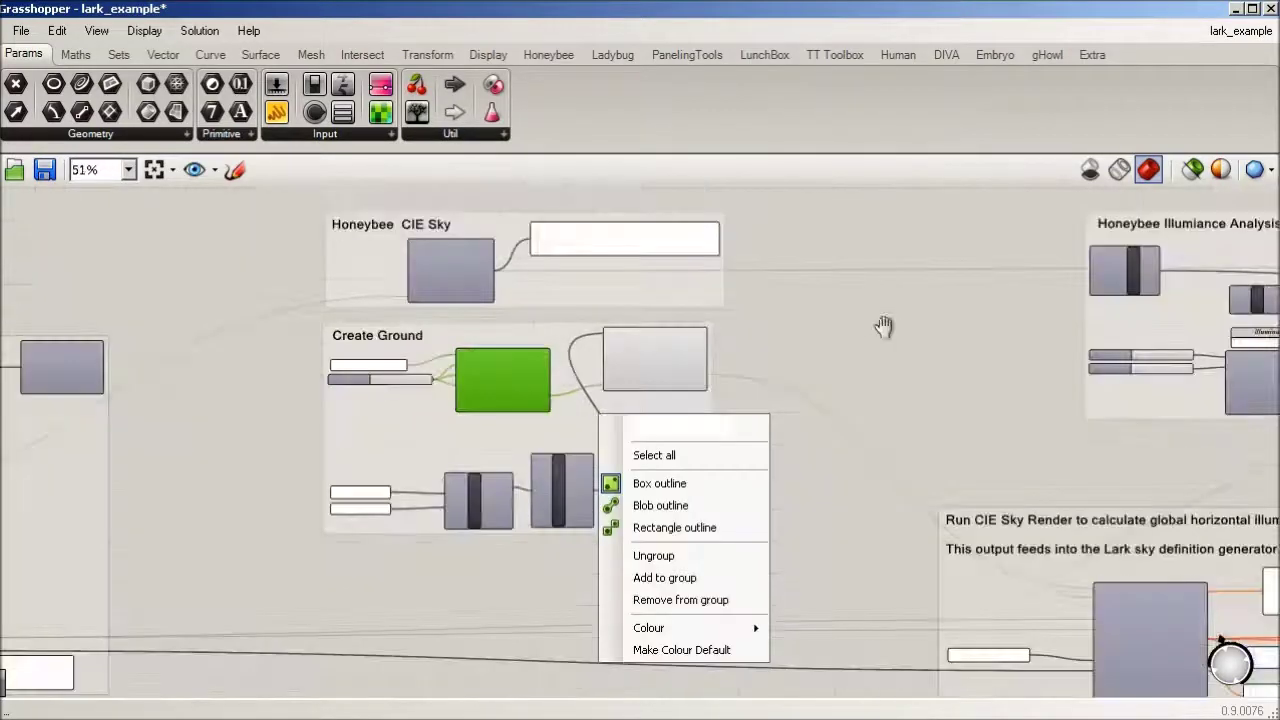
# - Inspect the Origin Point, Unit Z vector and Radiance parameters components in the Honeybee illuminance analysis group
pyautogui.moveTo(884, 325); pyautogui.dragTo(465, 387, button='right')
pyautogui.rightClick(465, 387)
pyautogui.scroll(3, 902, 363)
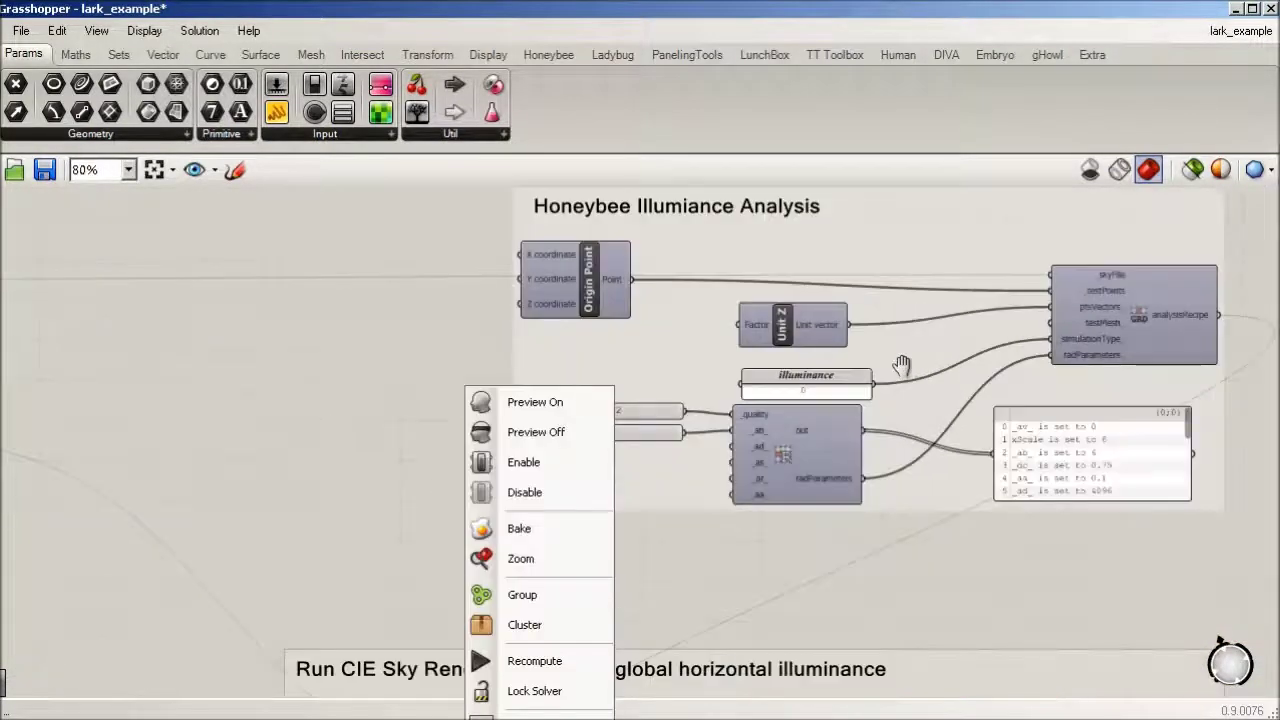
pyautogui.click(592, 305)
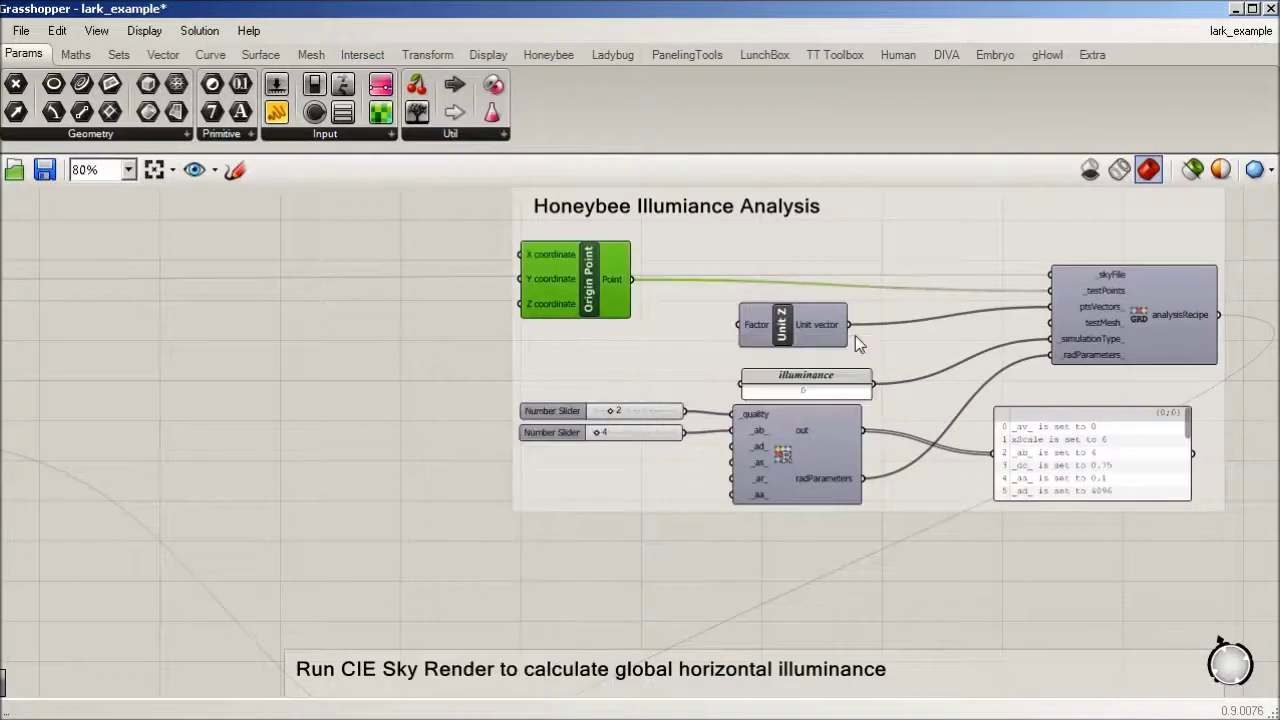
pyautogui.moveTo(823, 340); pyautogui.dragTo(820, 333)
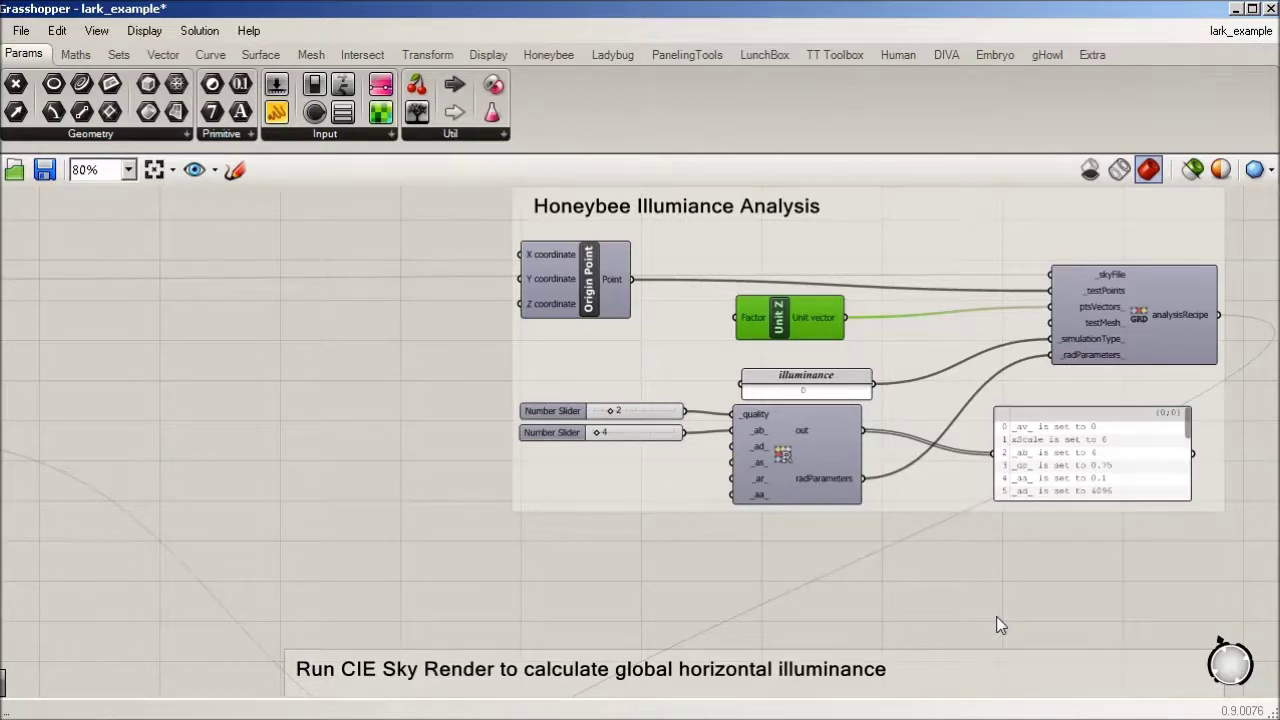
pyautogui.moveTo(341, 549); pyautogui.dragTo(391, 471, button='right')
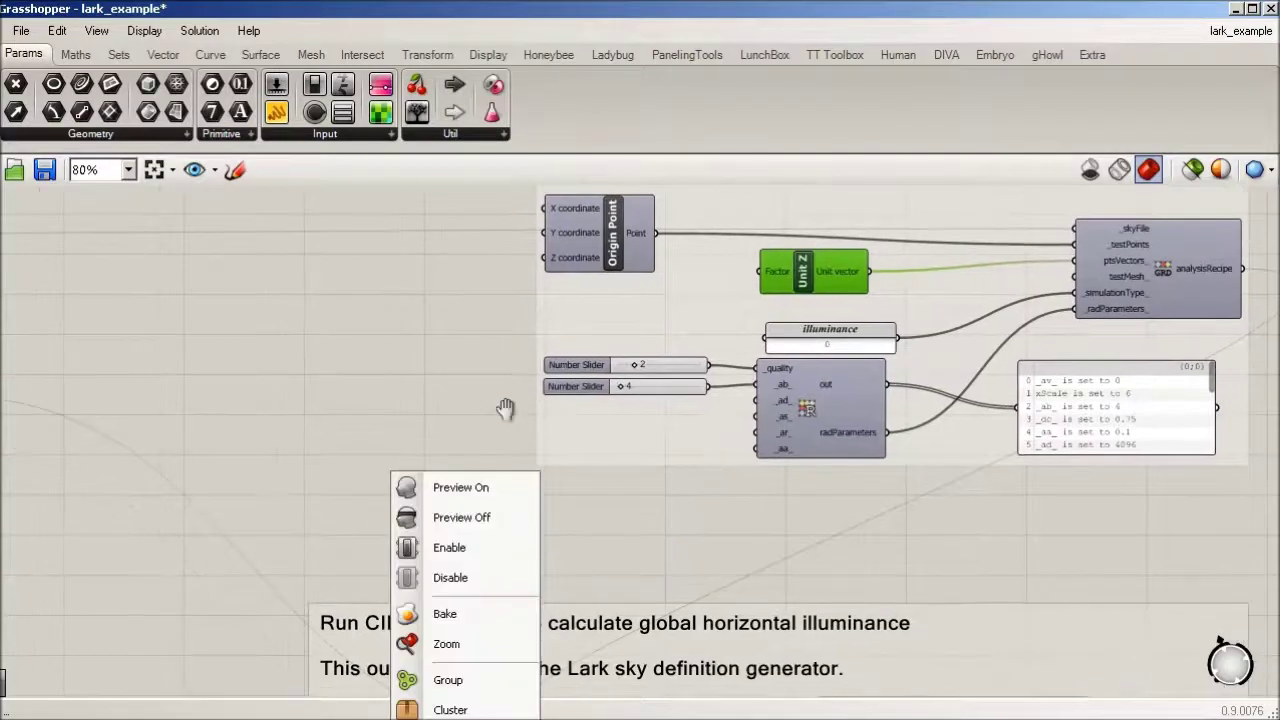
pyautogui.click(800, 400)
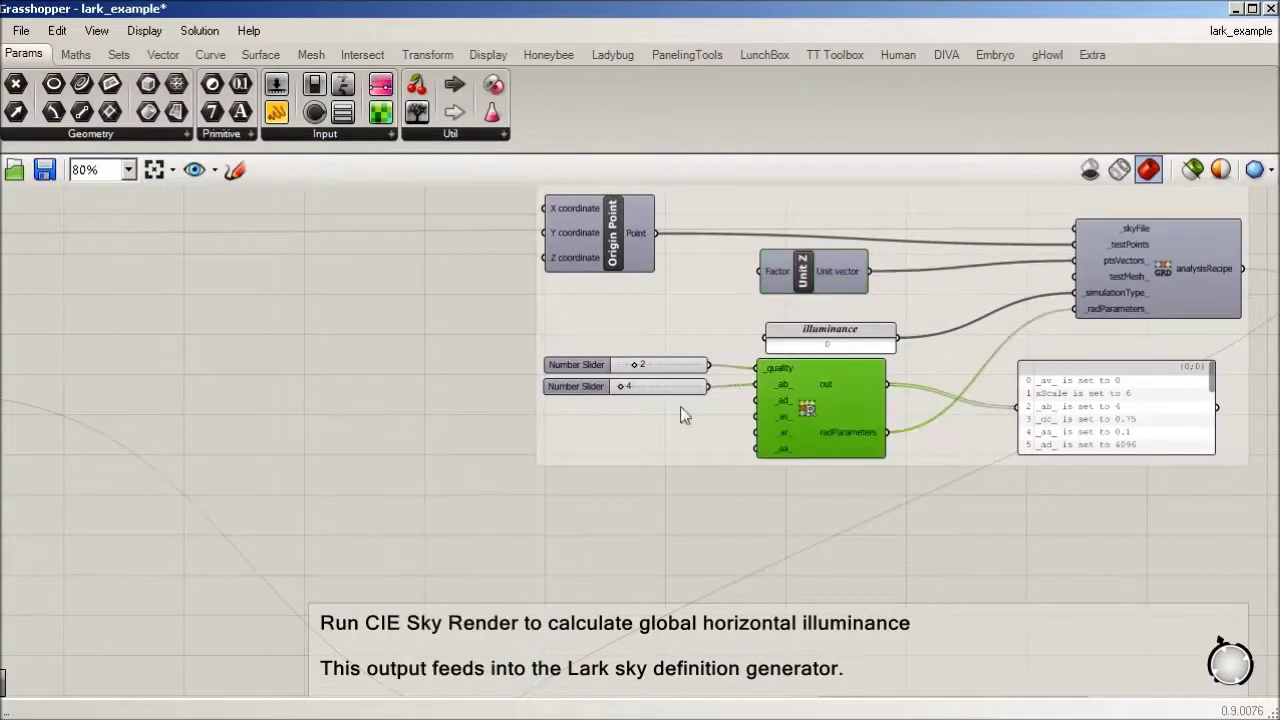
# - Inspect the CIE Sky Render analysis component and the working directory panel connected to it
pyautogui.scroll(-2, 1171, 554)
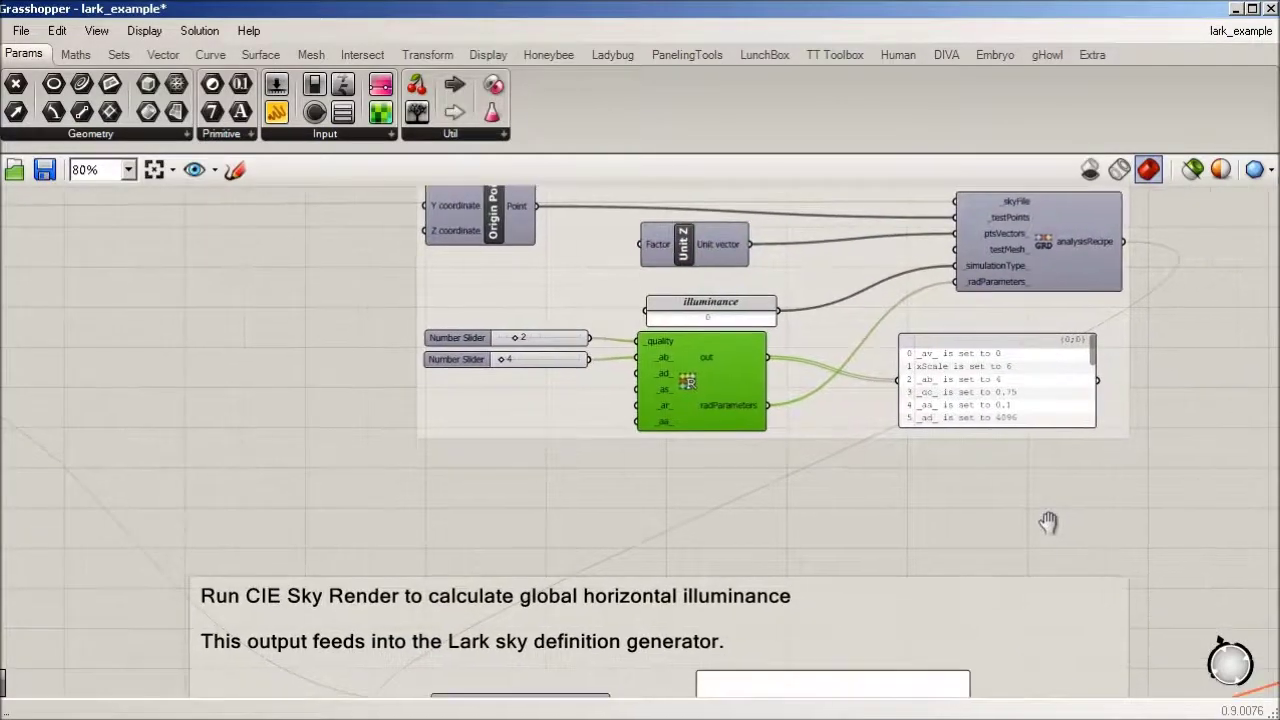
pyautogui.moveTo(1049, 603); pyautogui.dragTo(989, 274, button='right')
pyautogui.scroll(2, 558, 544)
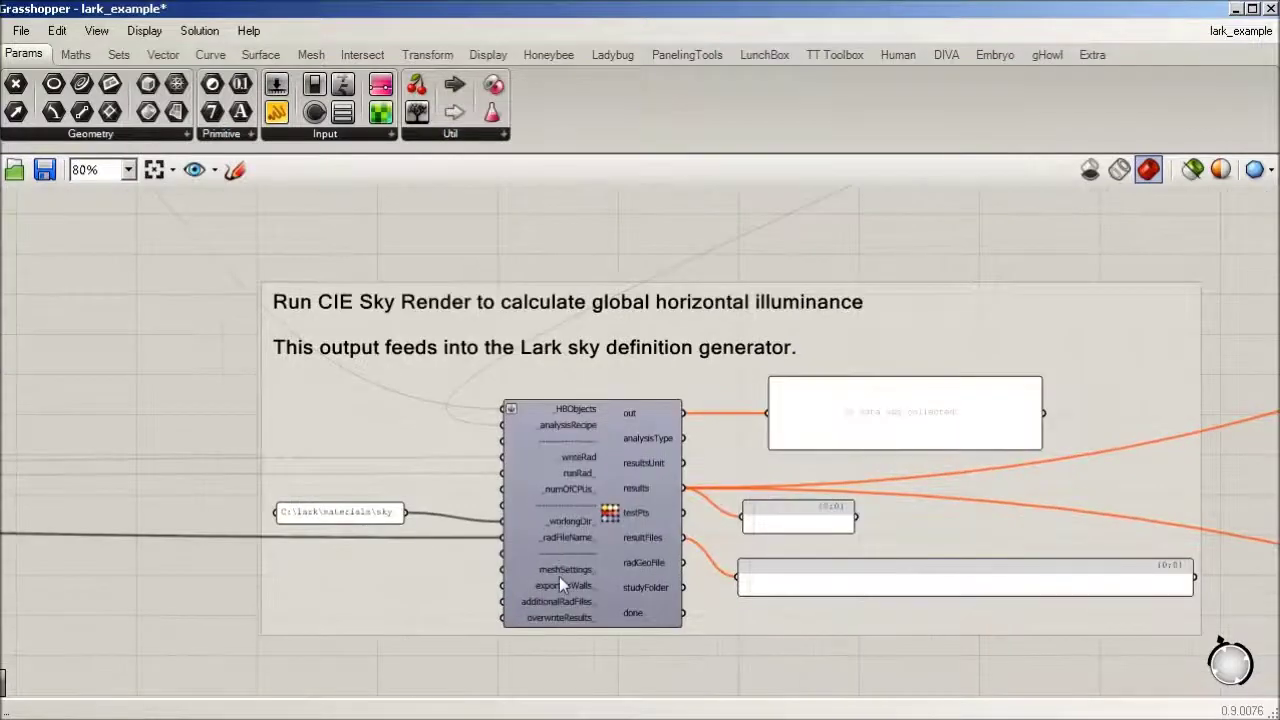
pyautogui.moveTo(559, 588); pyautogui.dragTo(761, 613, button='right')
pyautogui.rightClick(761, 613)
pyautogui.click(800, 634)
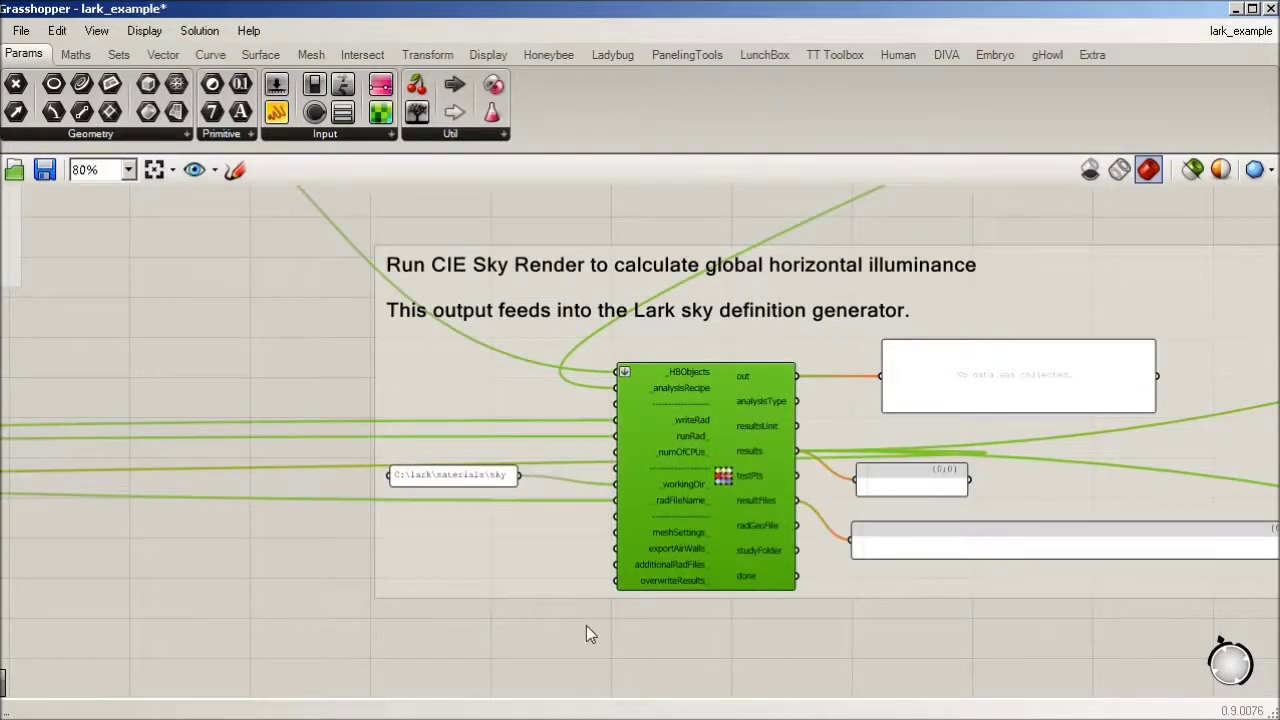
pyautogui.scroll(1, 589, 627)
pyautogui.click(460, 455)
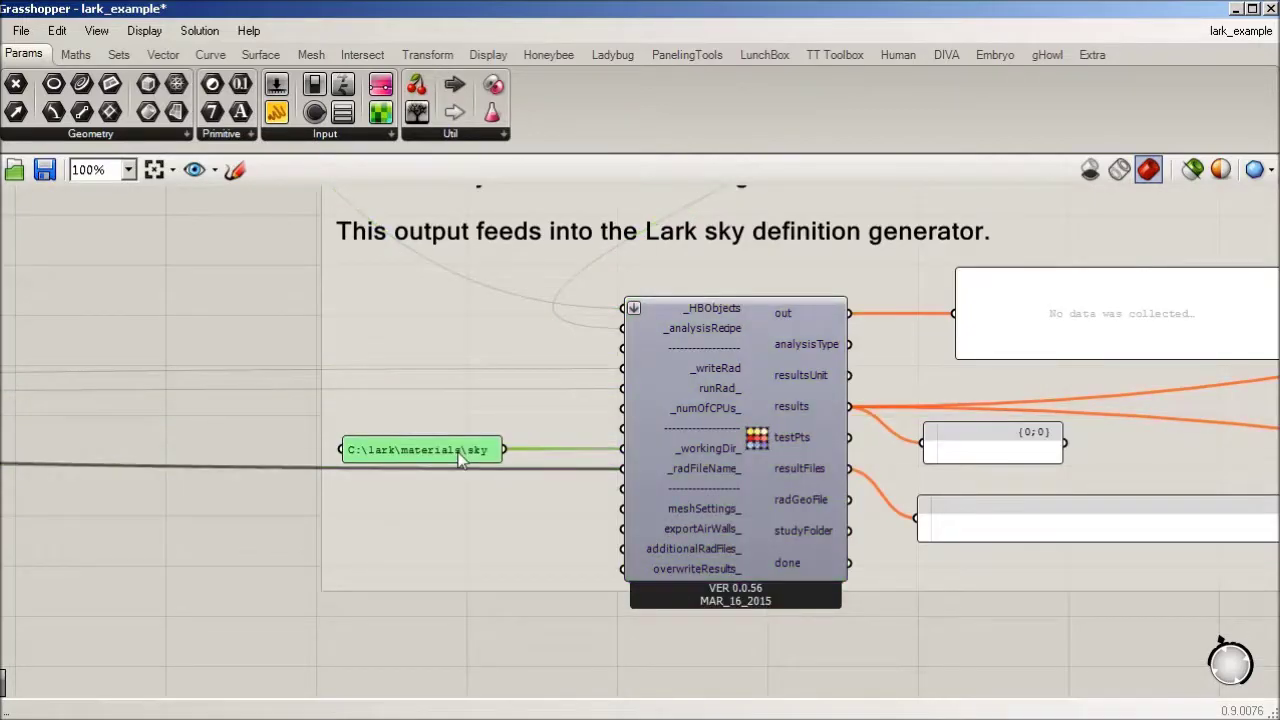
# - Set the Calculate global horizontal illuminance toggle to True and check the Global Horizontal Illuminance panel
pyautogui.scroll(-4, 655, 537)
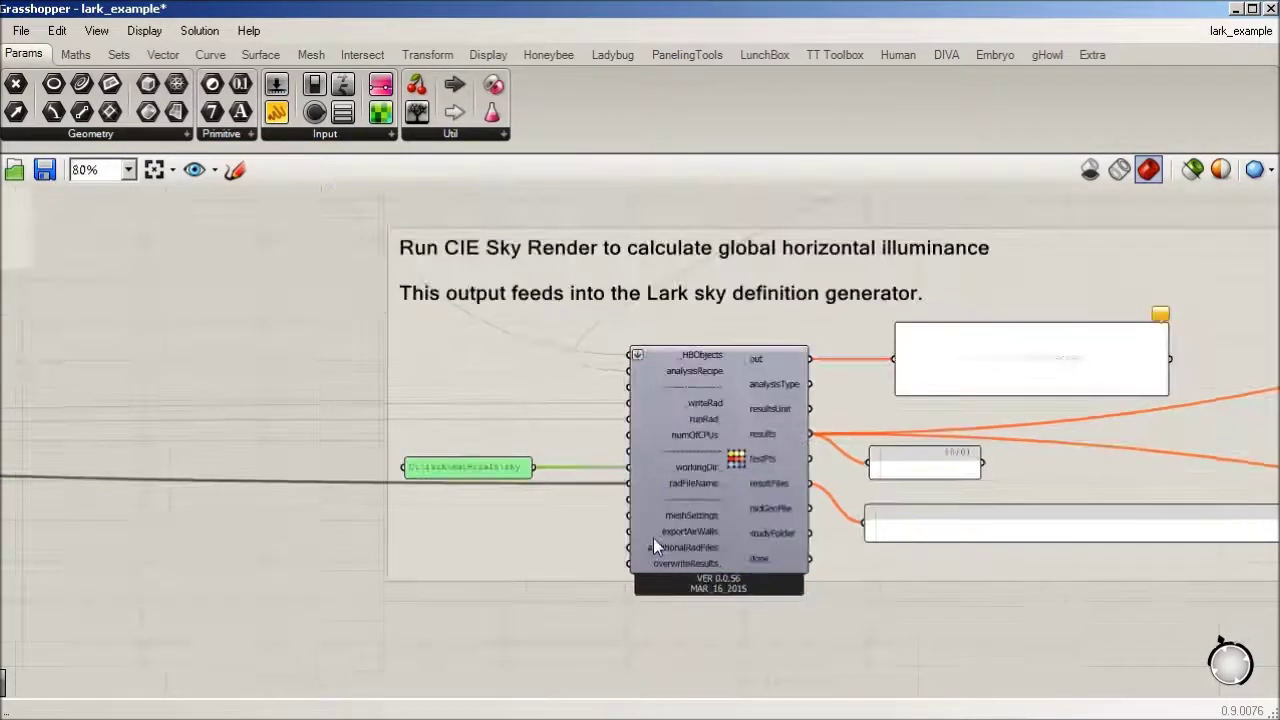
pyautogui.moveTo(375, 510); pyautogui.dragTo(546, 509, button='right')
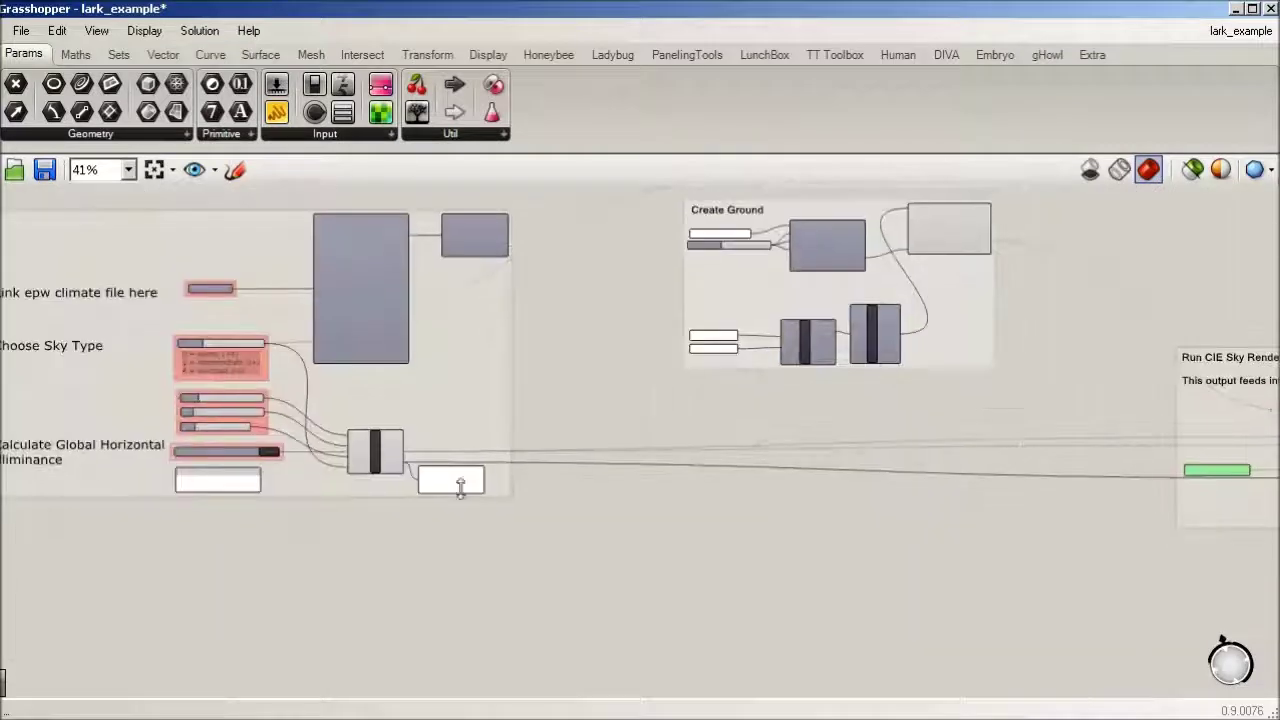
pyautogui.scroll(3, 268, 447)
pyautogui.click(283, 443)
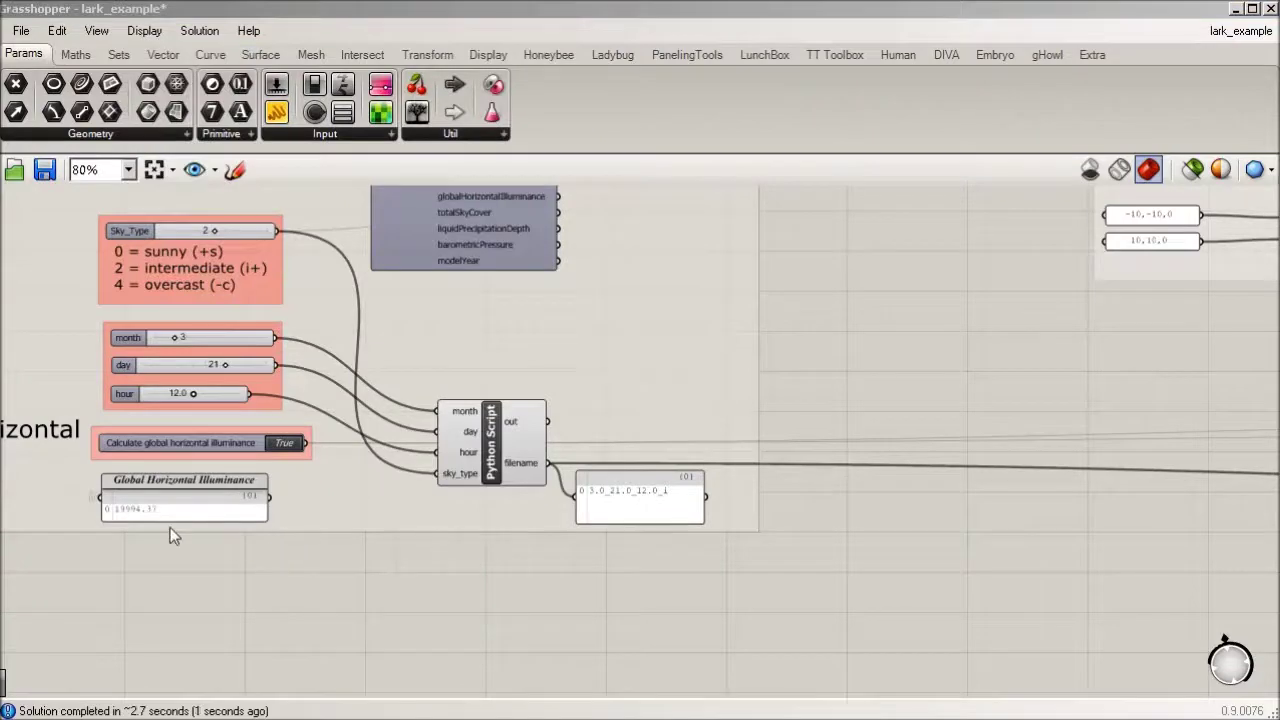
pyautogui.scroll(5, 113, 525)
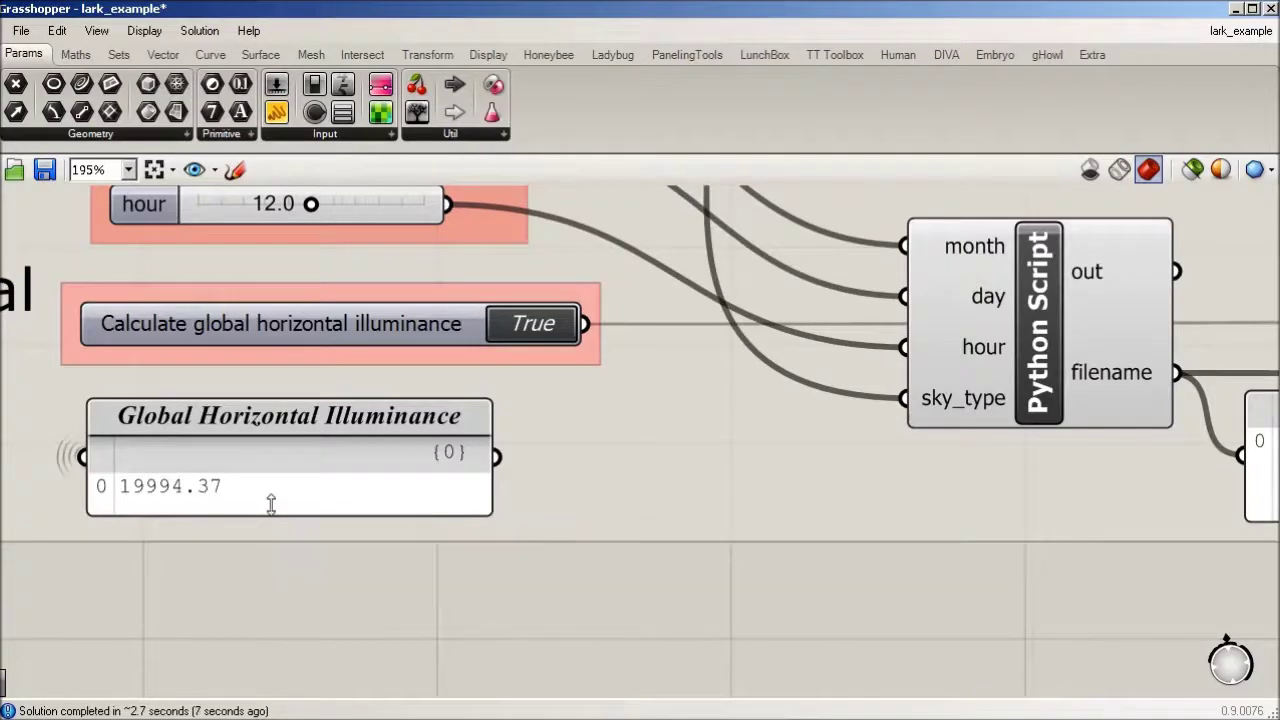
pyautogui.scroll(-3, 260, 506)
pyautogui.click(332, 453)
# - Examine the global illuminance input feeding the sky definition component in Step 2, Build sky definition
pyautogui.scroll(-12, 278, 509)
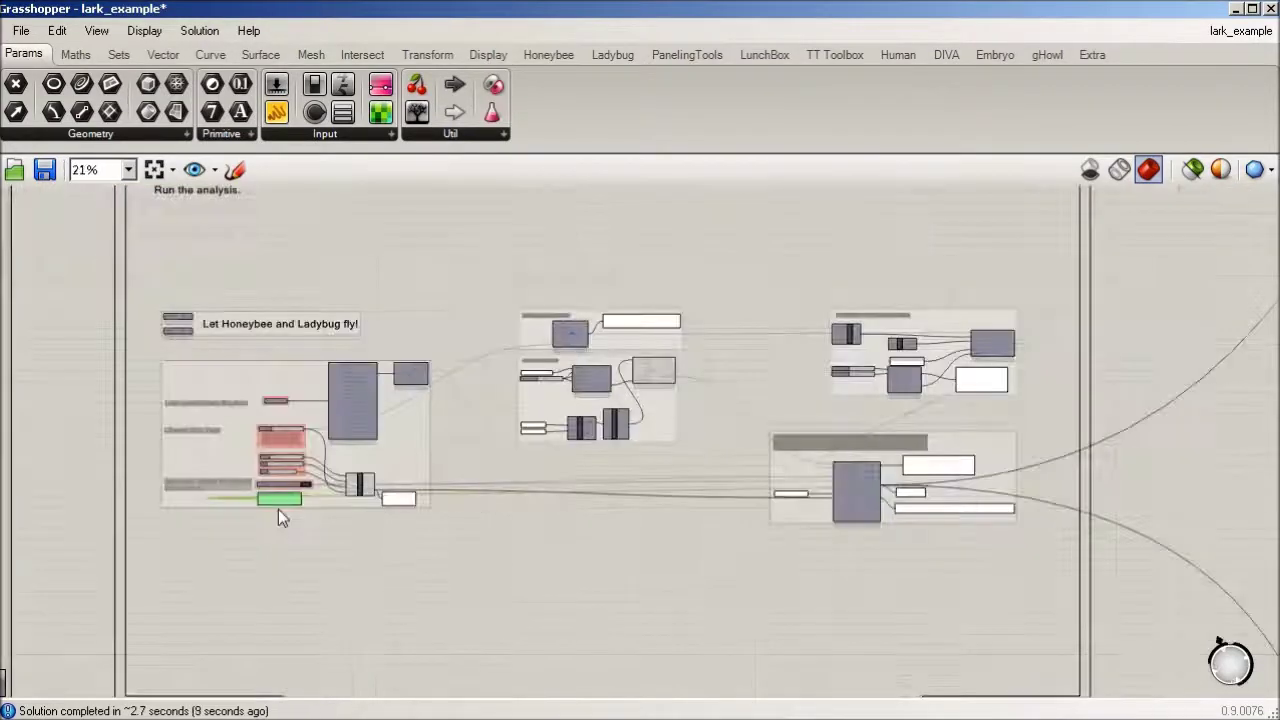
pyautogui.moveTo(903, 340); pyautogui.dragTo(514, 543, button='right')
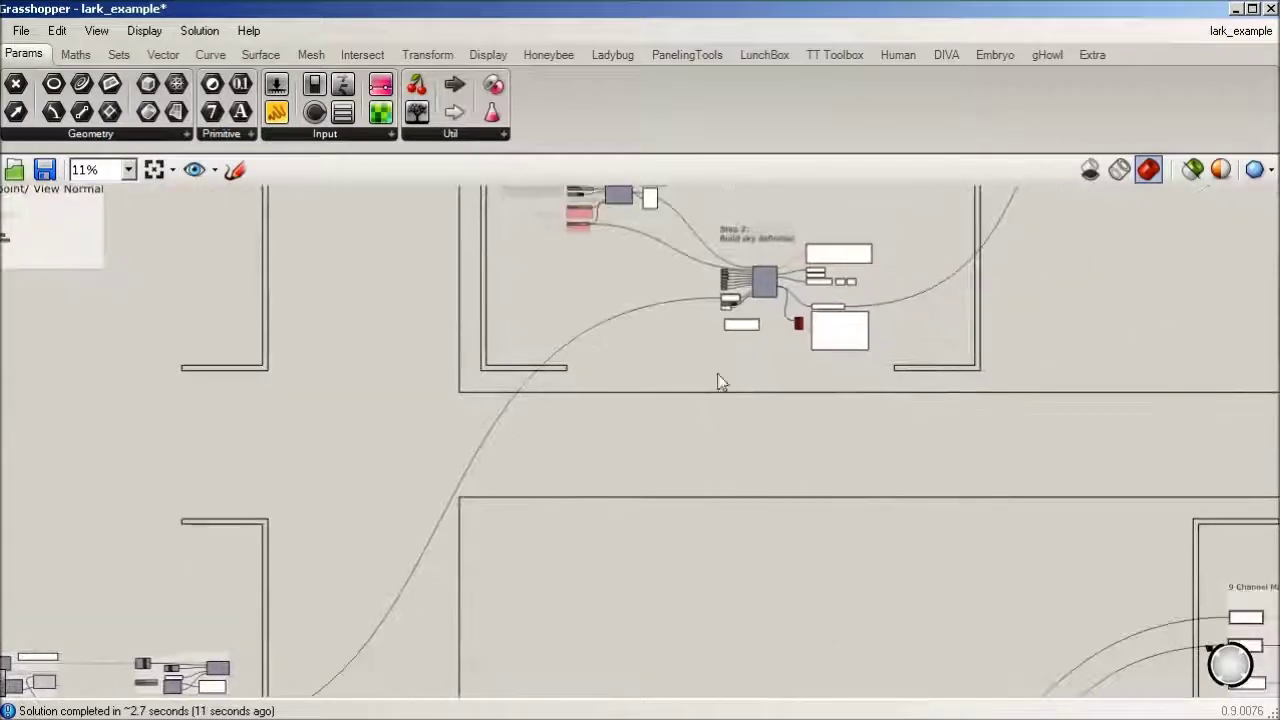
pyautogui.scroll(3, 723, 380)
pyautogui.moveTo(749, 194); pyautogui.dragTo(835, 337, button='right')
pyautogui.scroll(4, 830, 465)
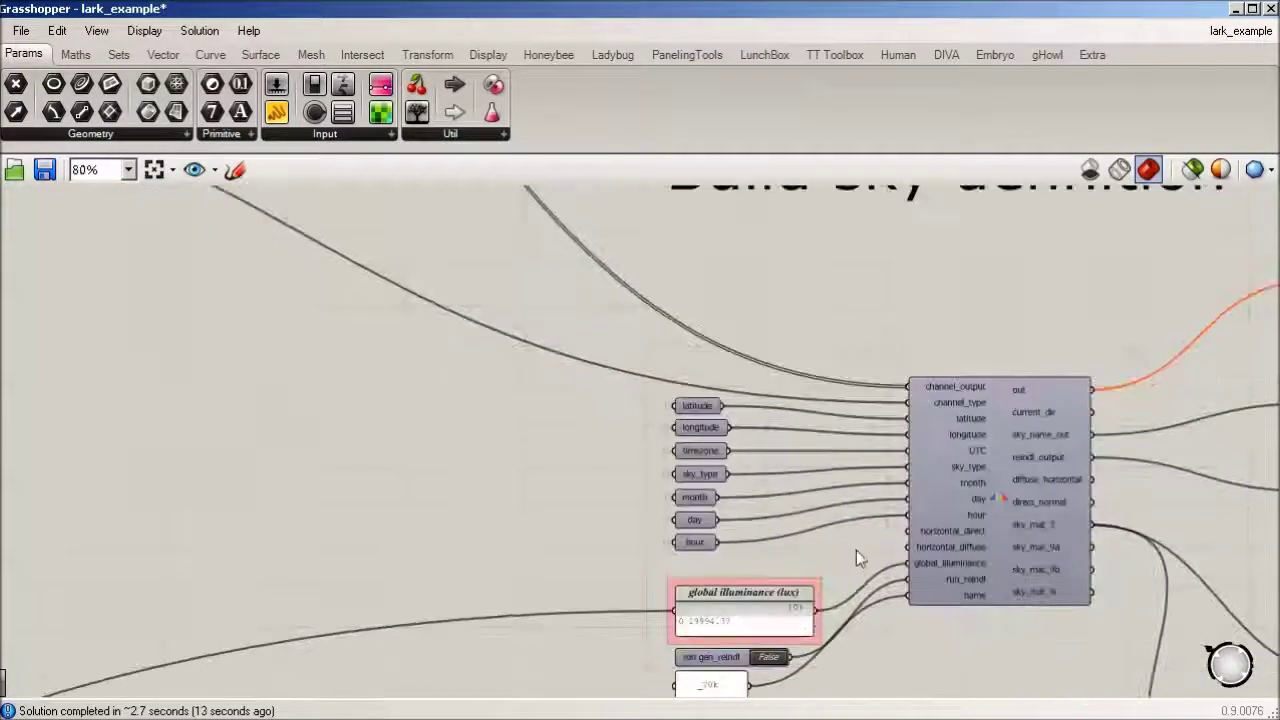
# - Review the overall 3-channel workflow layout across the Prep, Materials and Simulate sections
pyautogui.scroll(-2, 848, 535)
pyautogui.scroll(-1, 705, 382)
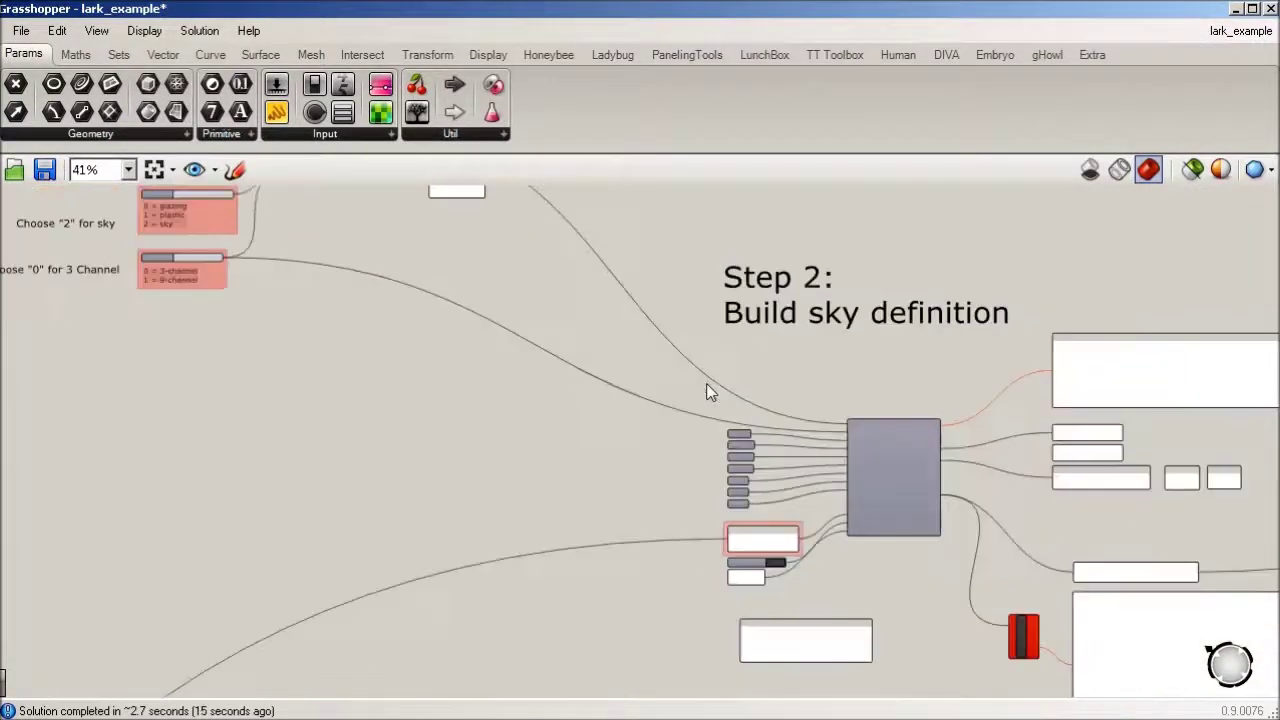
pyautogui.scroll(-3, 625, 415)
pyautogui.scroll(-5, 614, 428)
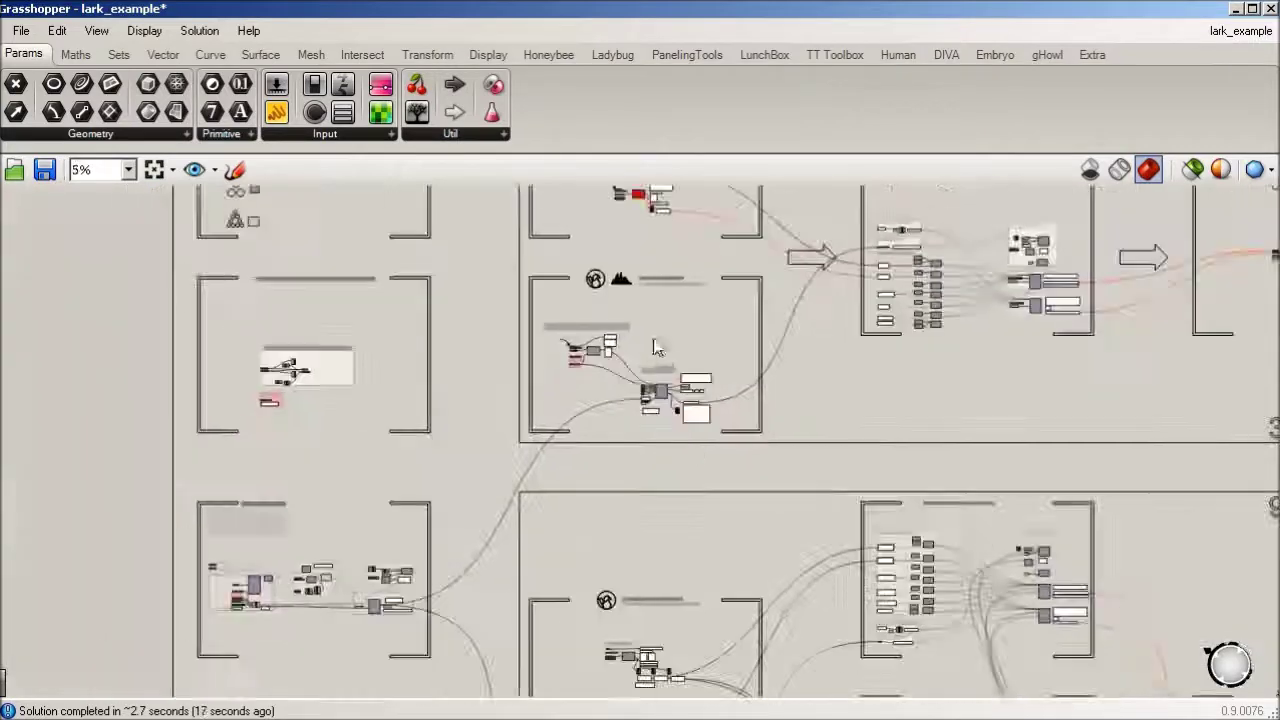
pyautogui.moveTo(865, 376); pyautogui.dragTo(788, 547, button='right')
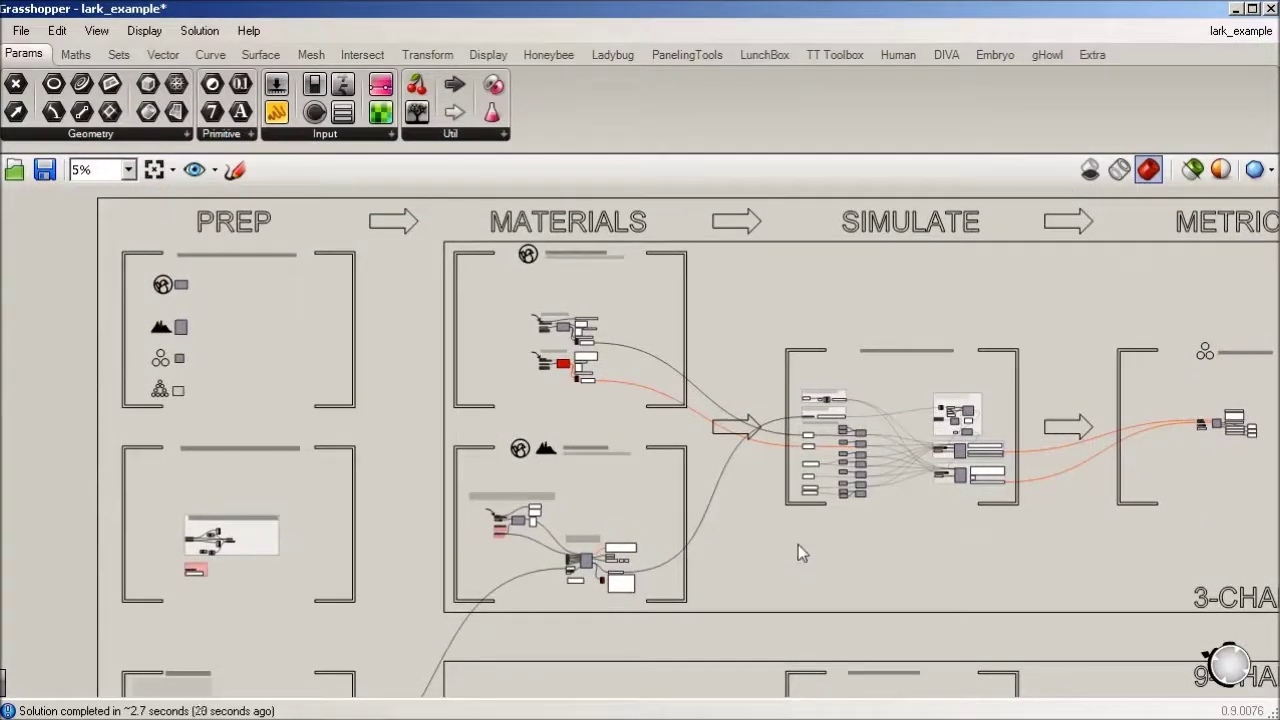